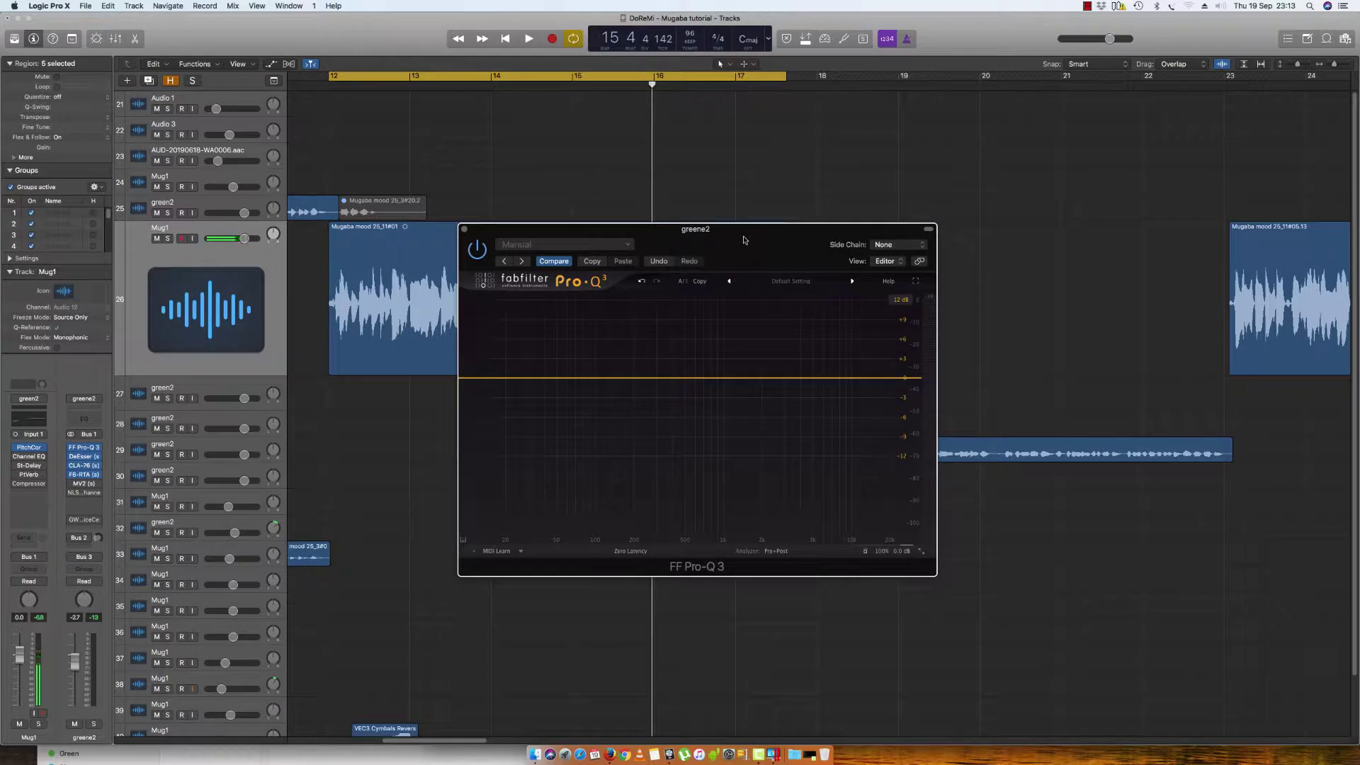
Move the FF Pro-Q 3 window clear of the Mug1 vocal region and play the cycled section.
{"action": "left_click_drag", "start_coordinate": [743, 240], "coordinate": [814, 289]}
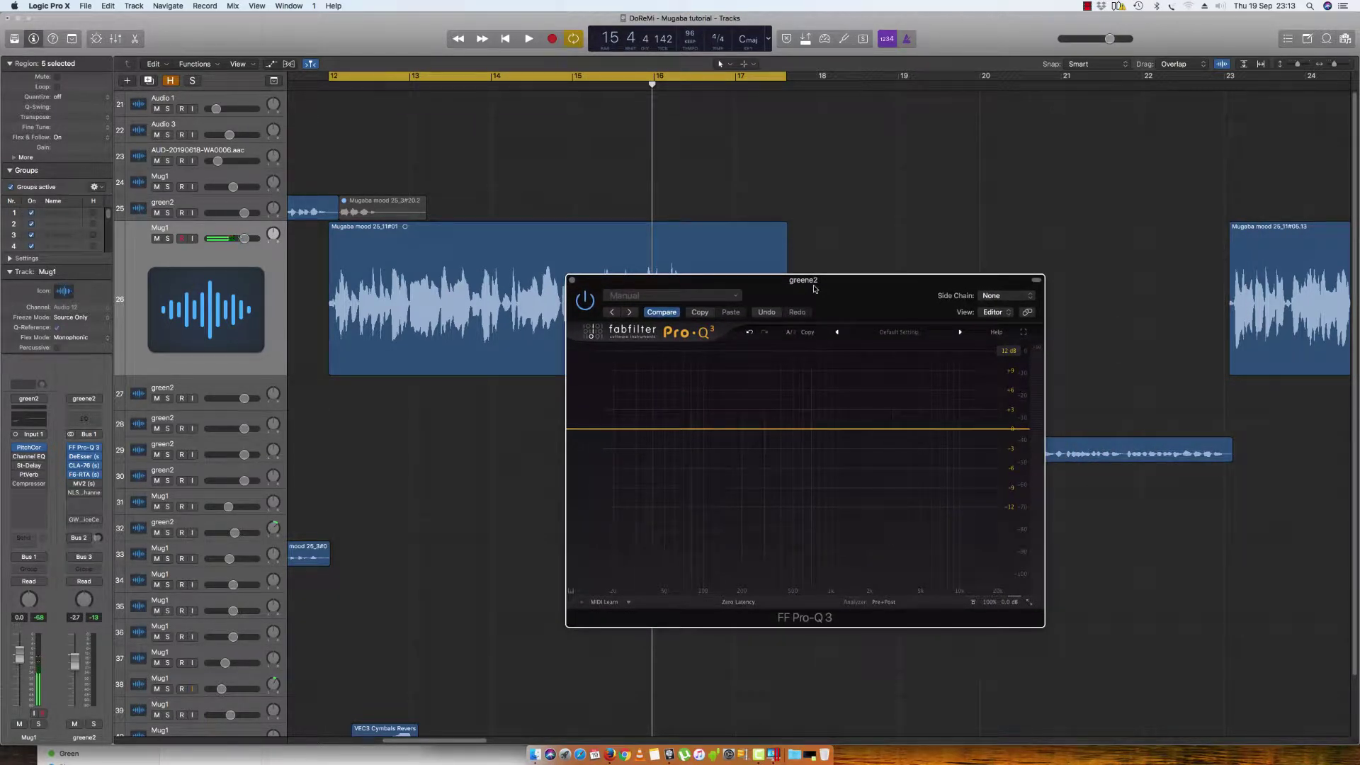
{"action": "left_click_drag", "start_coordinate": [815, 288], "coordinate": [1012, 188]}
{"action": "left_click", "coordinate": [528, 39]}
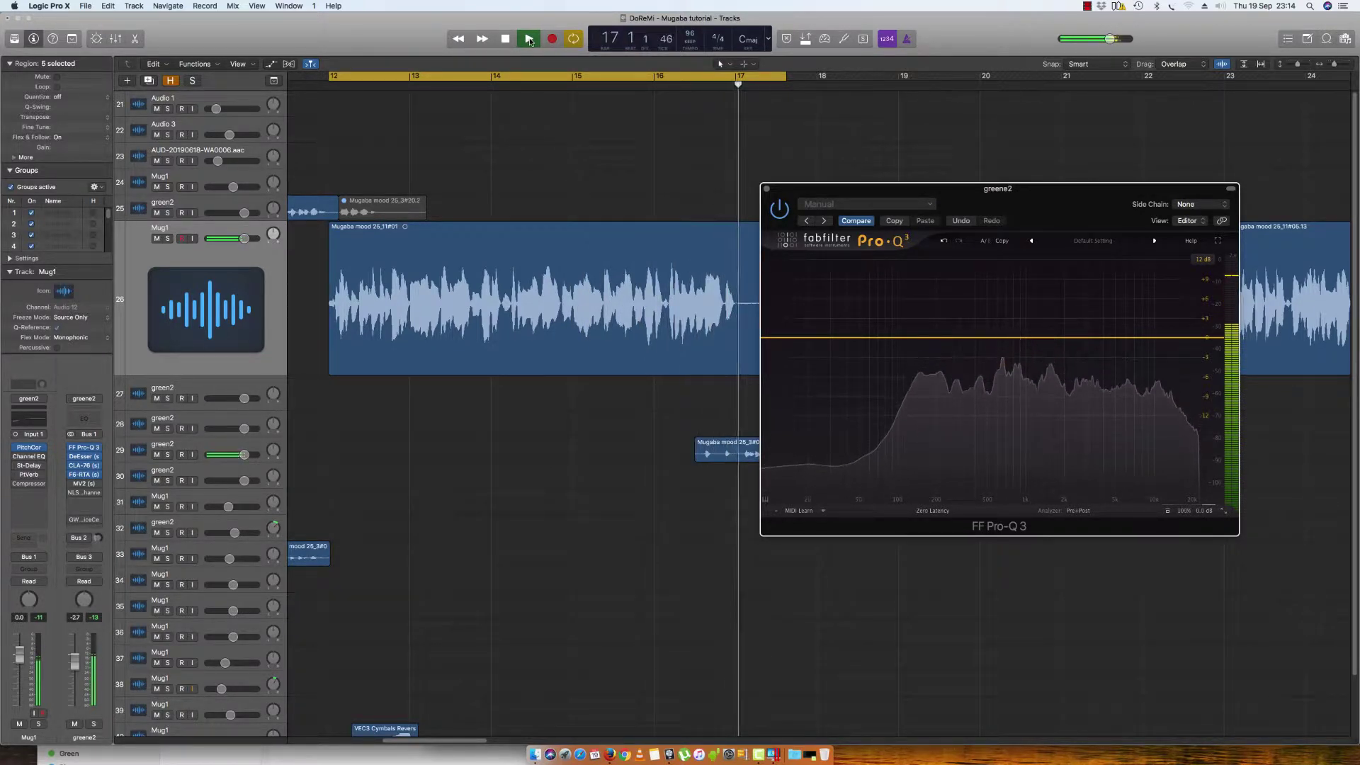
{"action": "key", "text": "space"}
Reposition the equalizer window and play the cycled section to examine the vocal's frequency spectrum and its peak frequencies.
{"action": "left_click_drag", "start_coordinate": [1072, 199], "coordinate": [750, 402]}
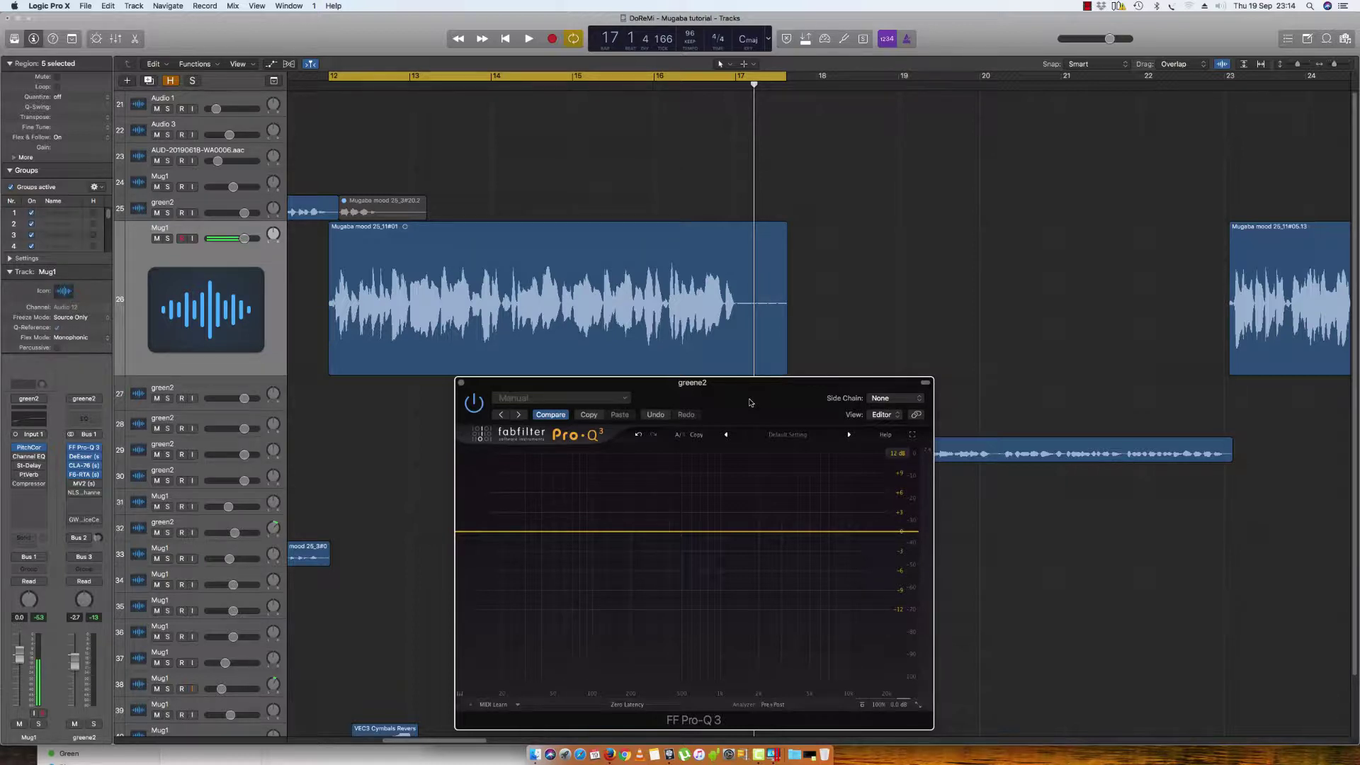
{"action": "left_click_drag", "start_coordinate": [749, 402], "coordinate": [1040, 225]}
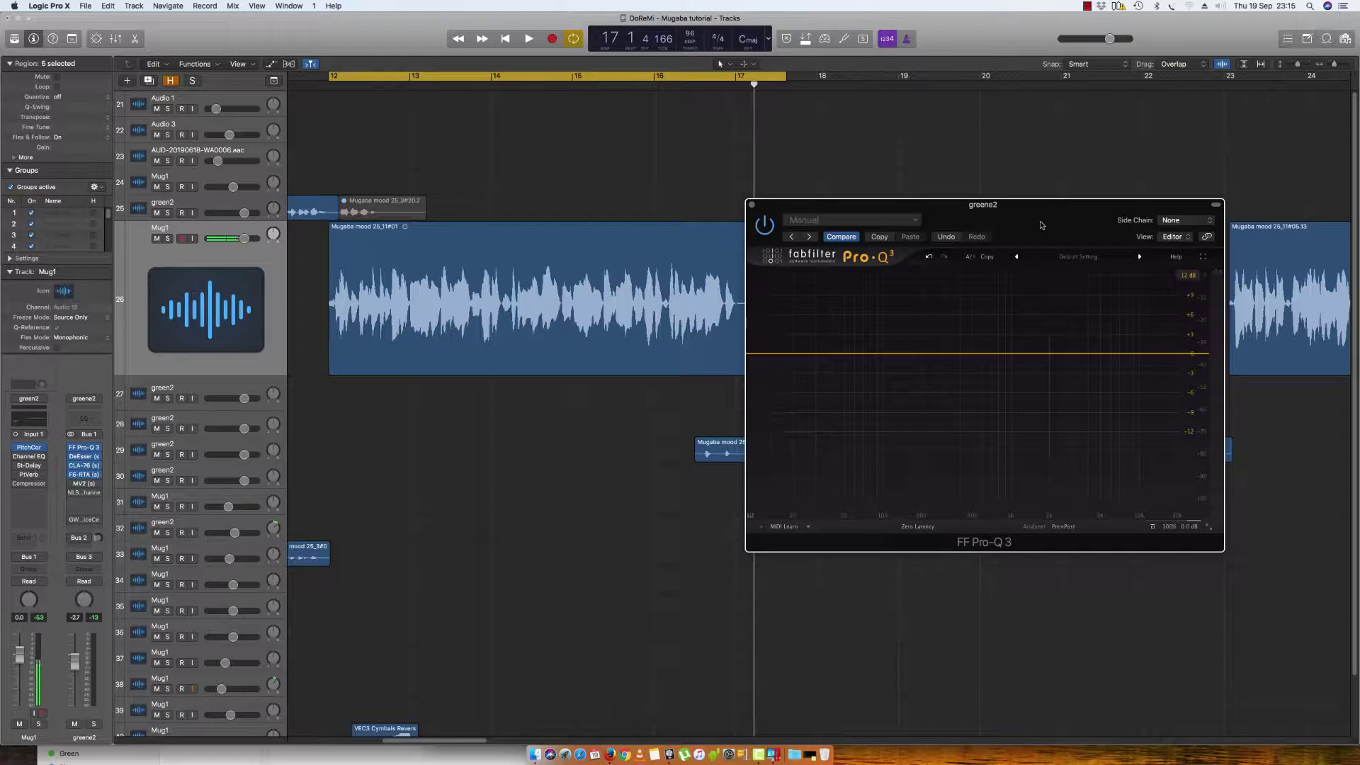
{"action": "left_click_drag", "start_coordinate": [1040, 226], "coordinate": [1033, 226]}
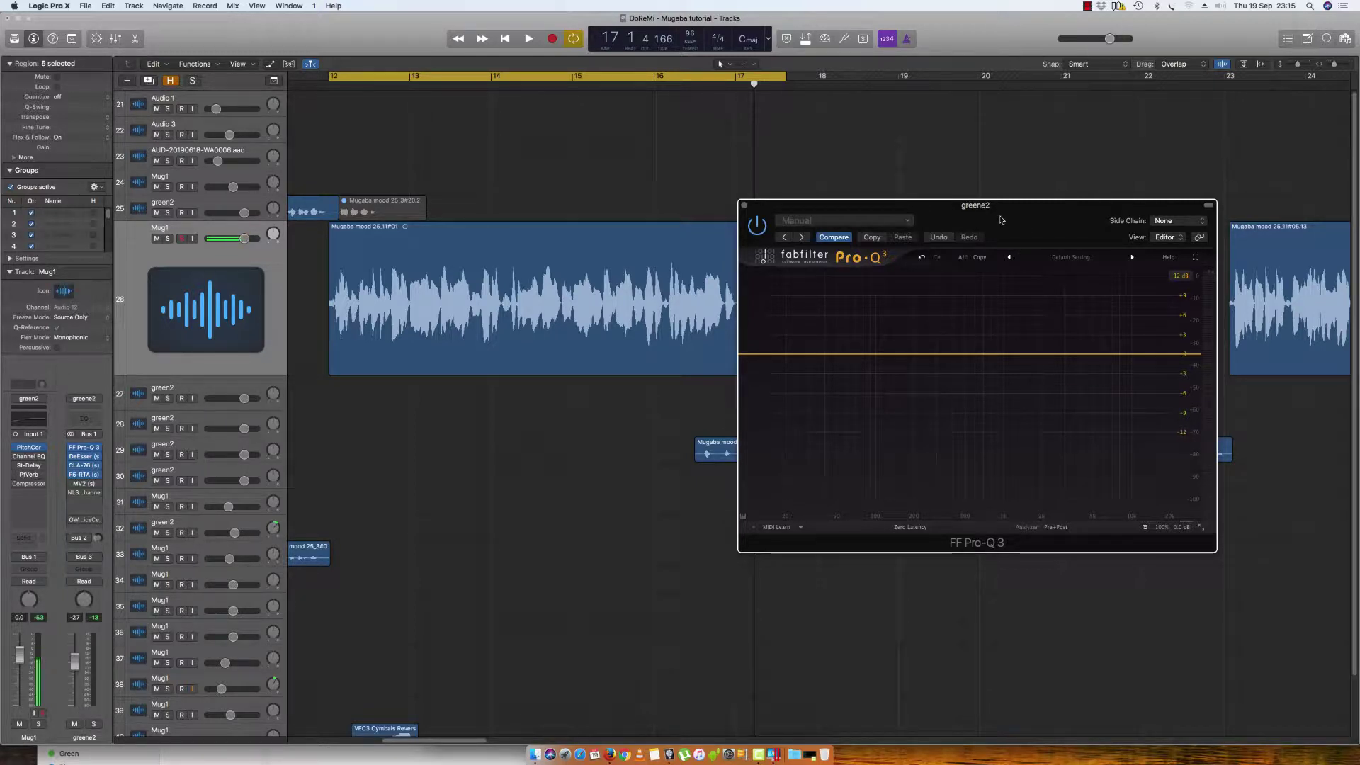
{"action": "key", "text": "space"}
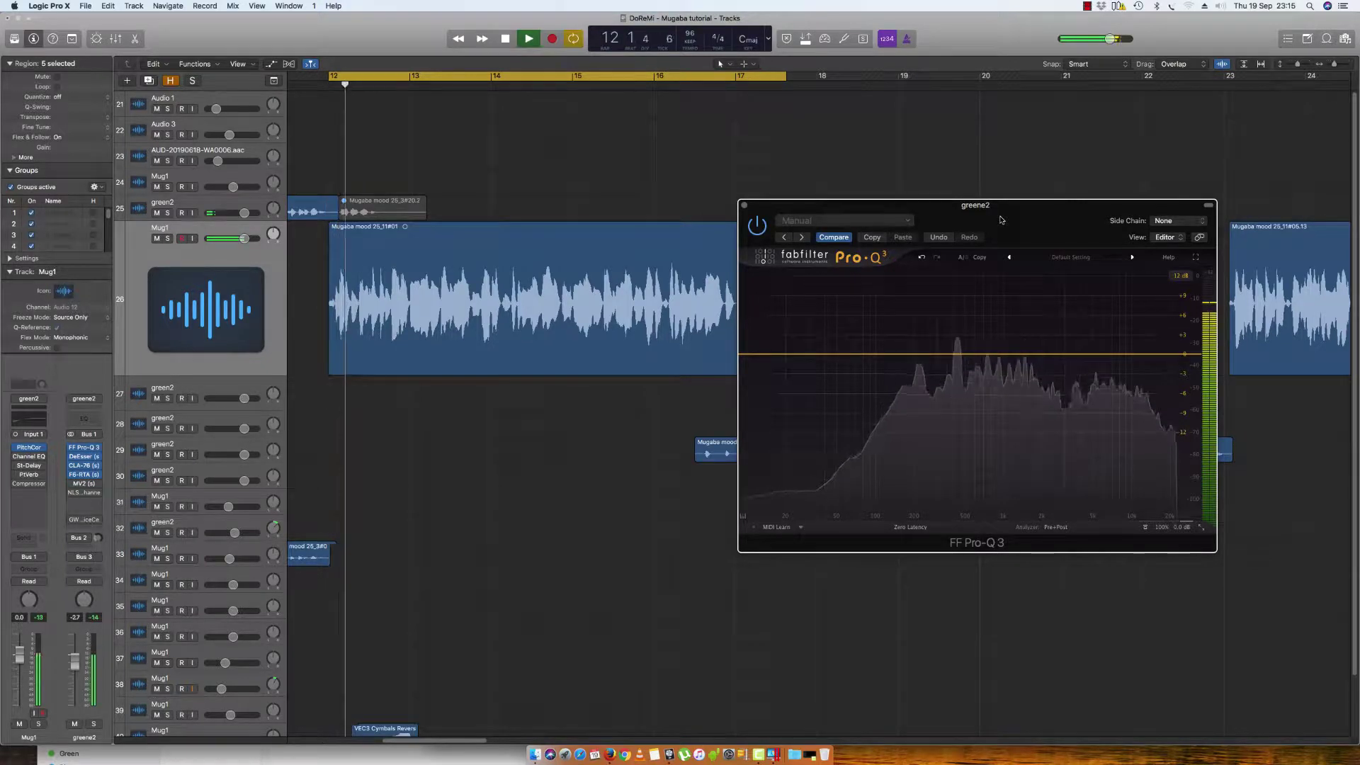
{"action": "key", "text": "space"}
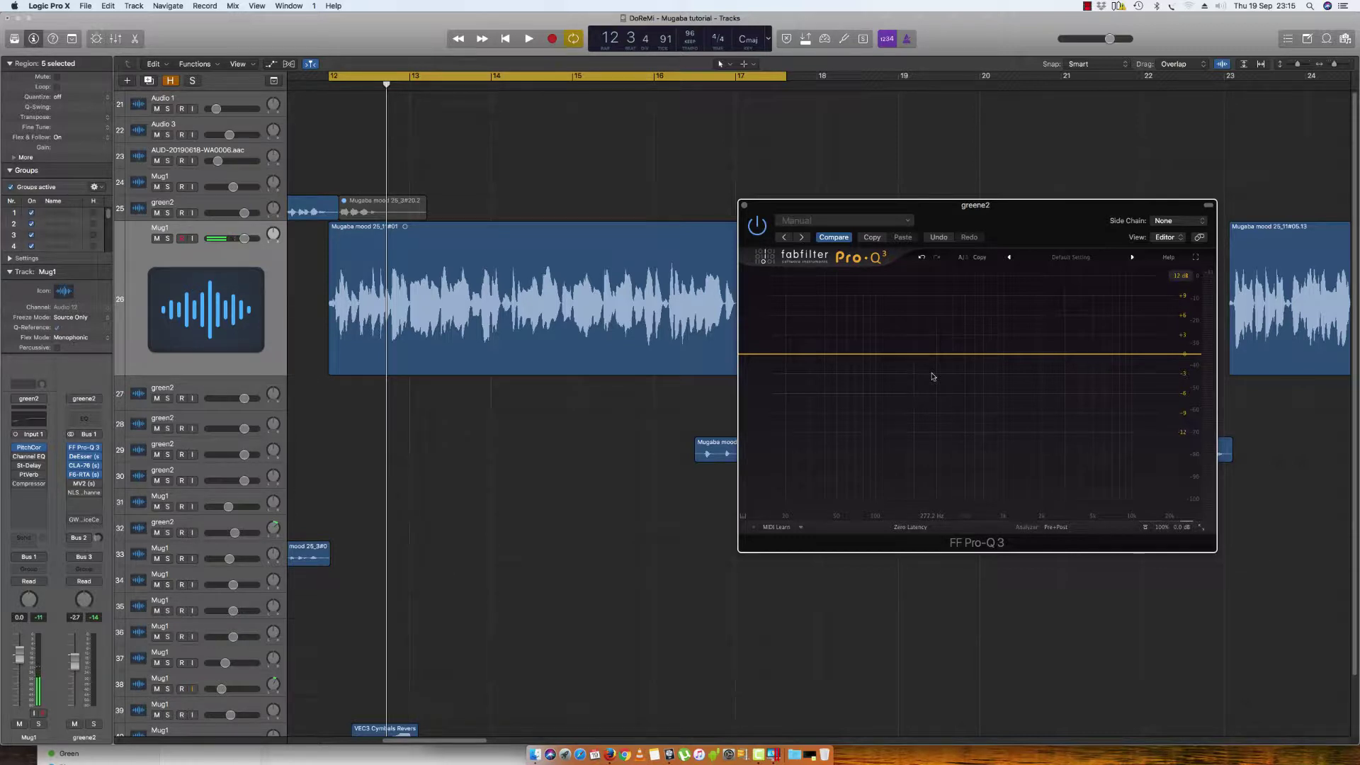
{"action": "key", "text": "space"}
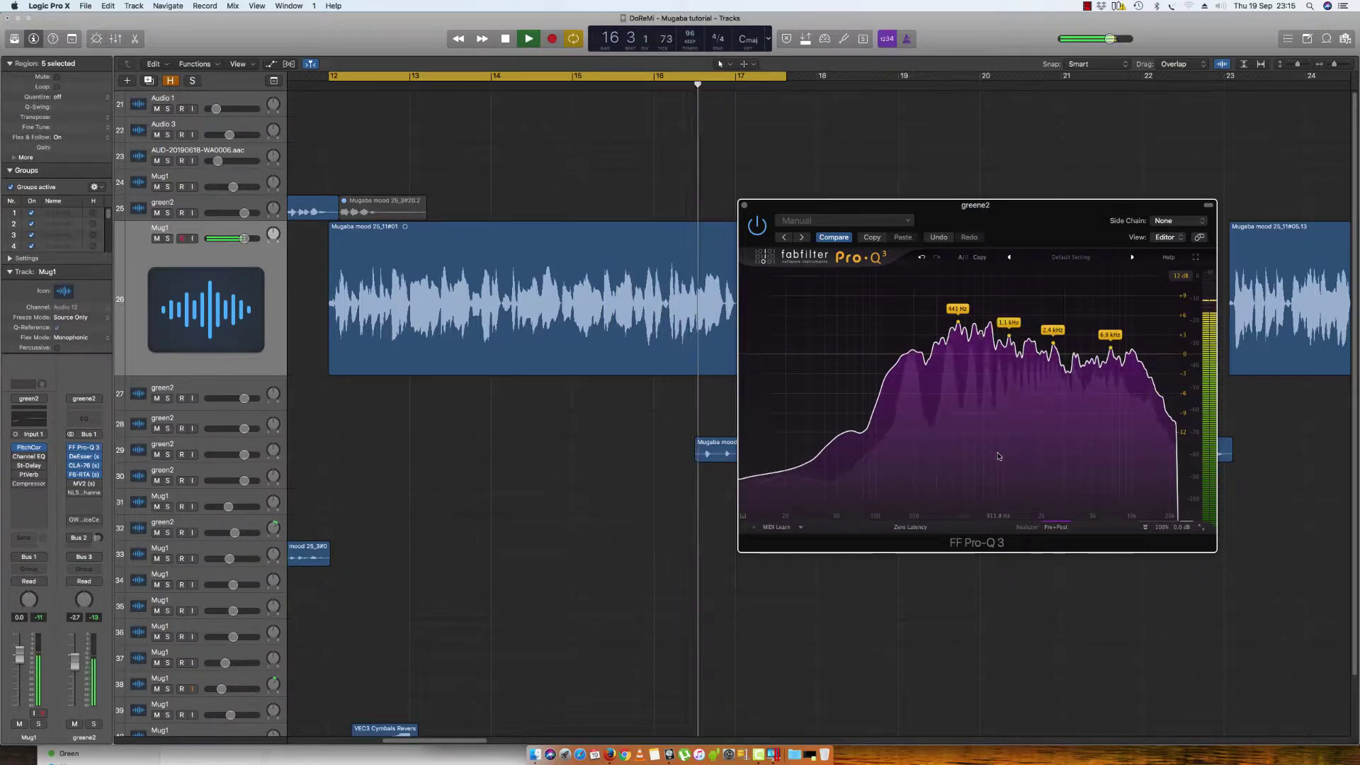
{"action": "key", "text": "space"}
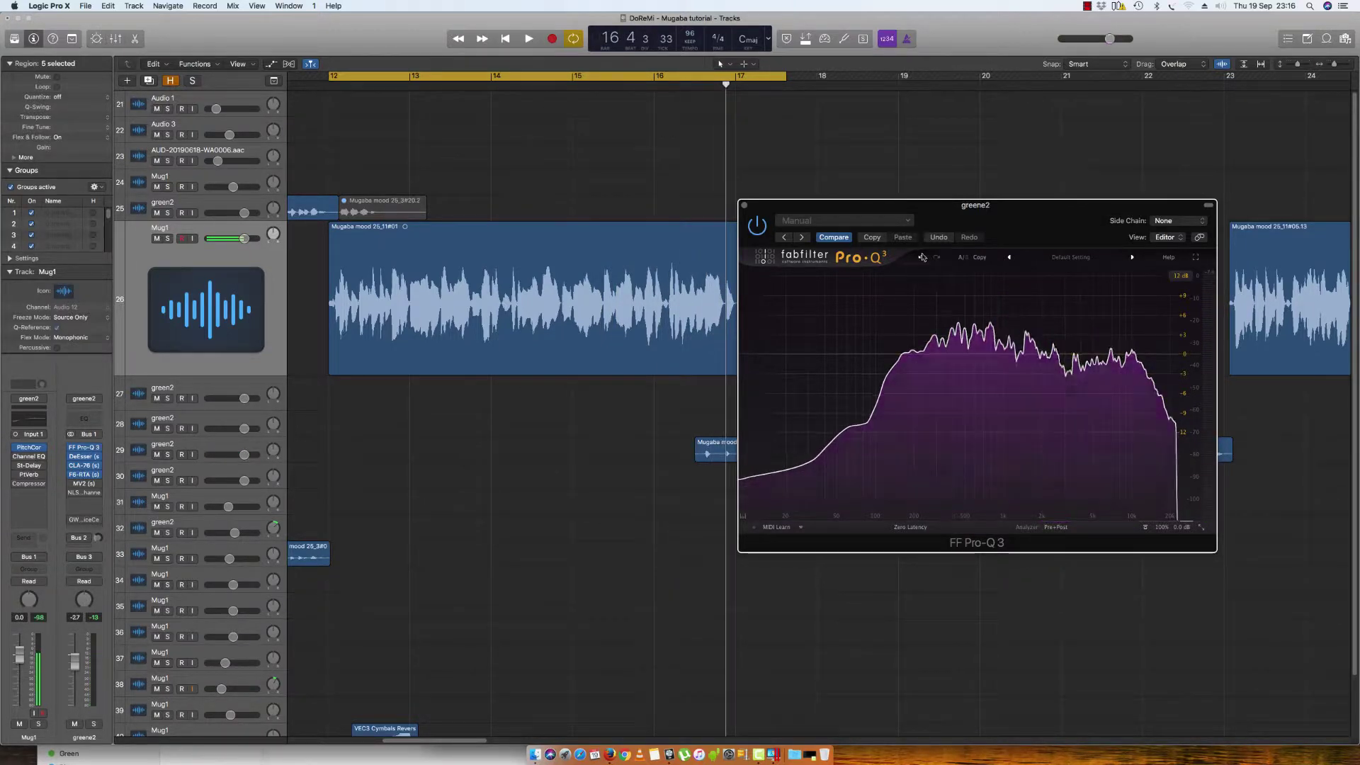
Shift the equalizer window again and replay the vocal from the cycle start to examine the low end of its spectrum.
{"action": "mouse_move", "coordinate": [1020, 218]}
{"action": "left_mouse_down"}
{"action": "mouse_move", "coordinate": [991, 219]}
{"action": "mouse_move", "coordinate": [1002, 223]}
{"action": "left_mouse_up"}
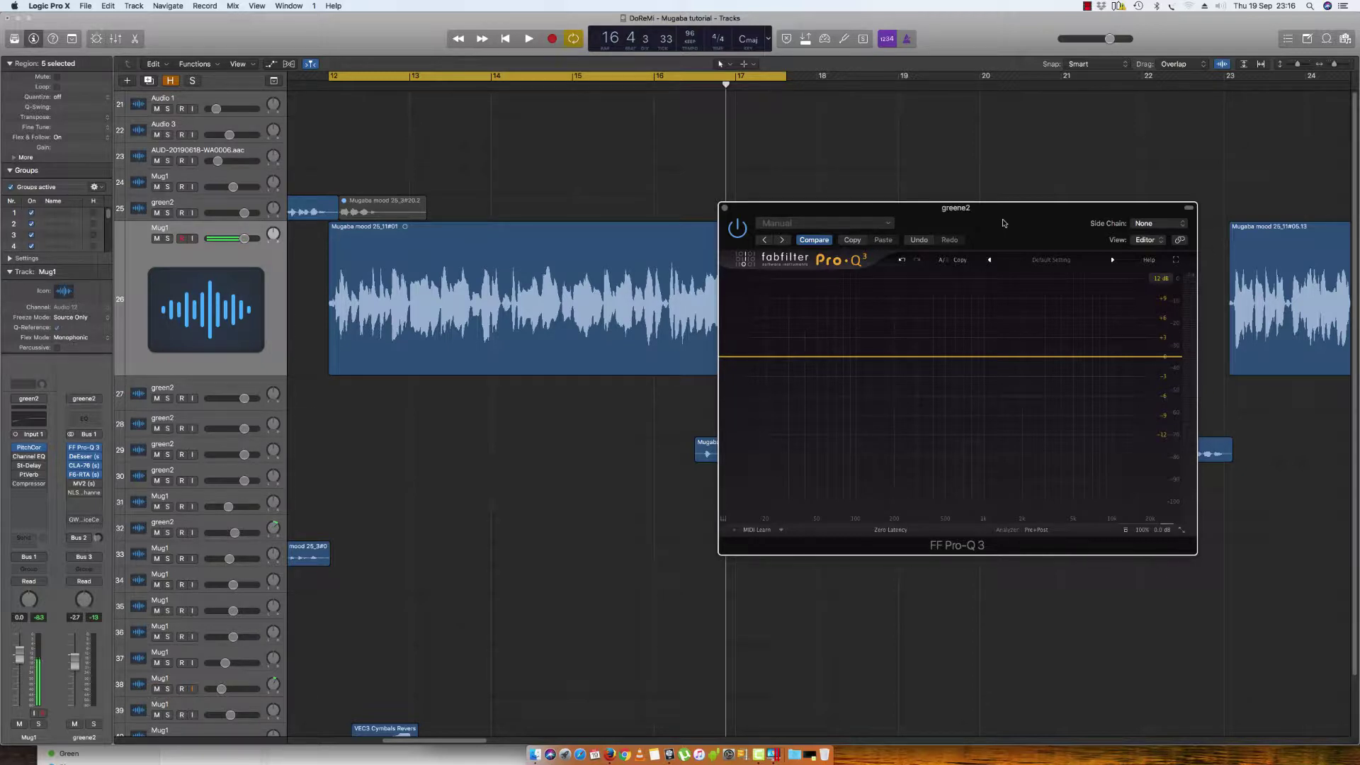
{"action": "left_click_drag", "start_coordinate": [1003, 223], "coordinate": [916, 297]}
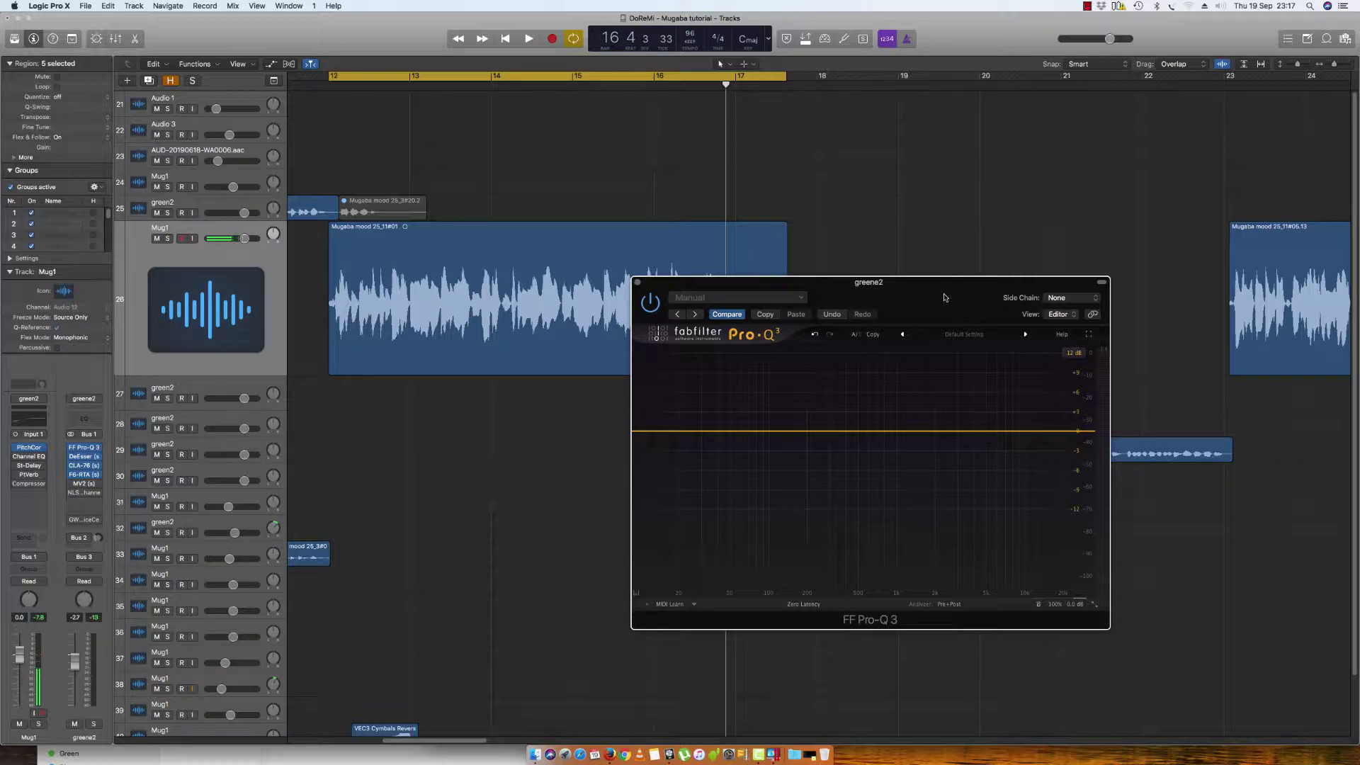
{"action": "left_click_drag", "start_coordinate": [944, 297], "coordinate": [979, 246]}
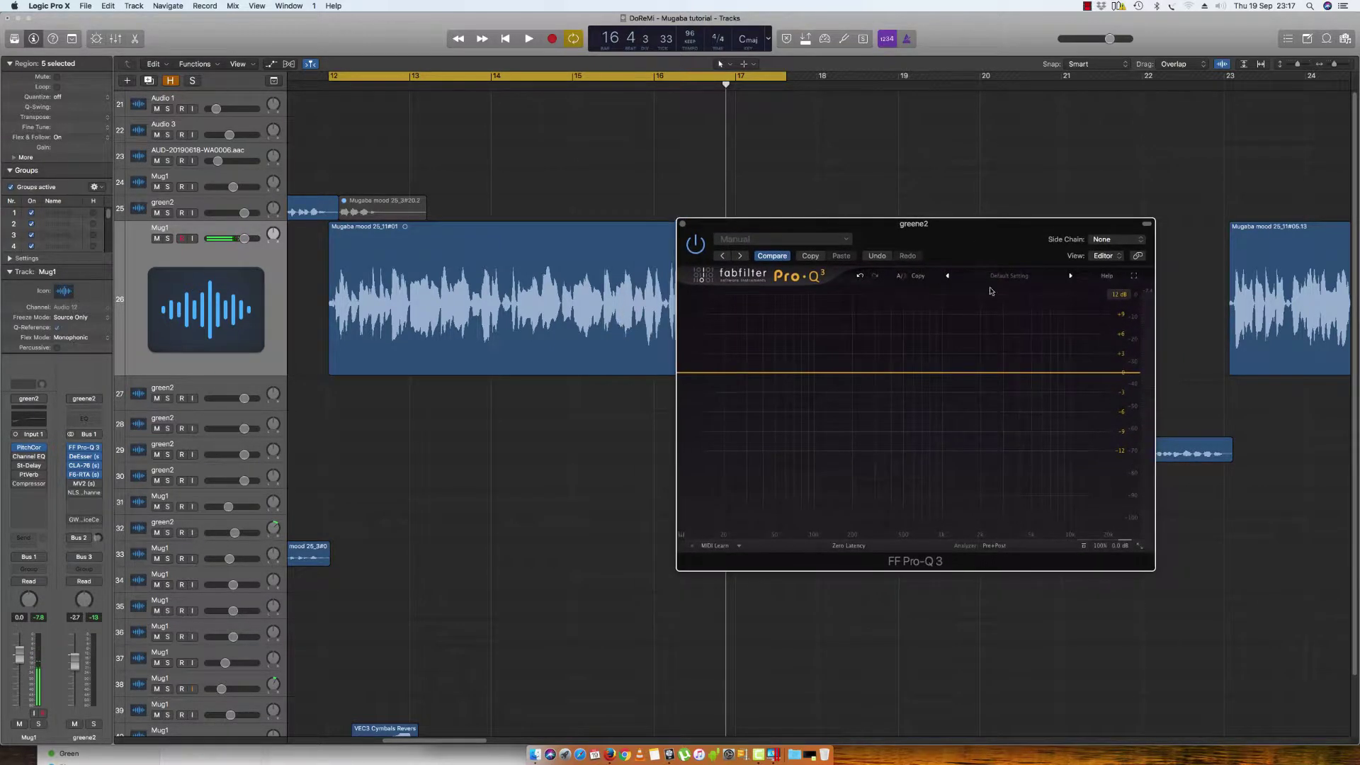
{"action": "key", "text": "space"}
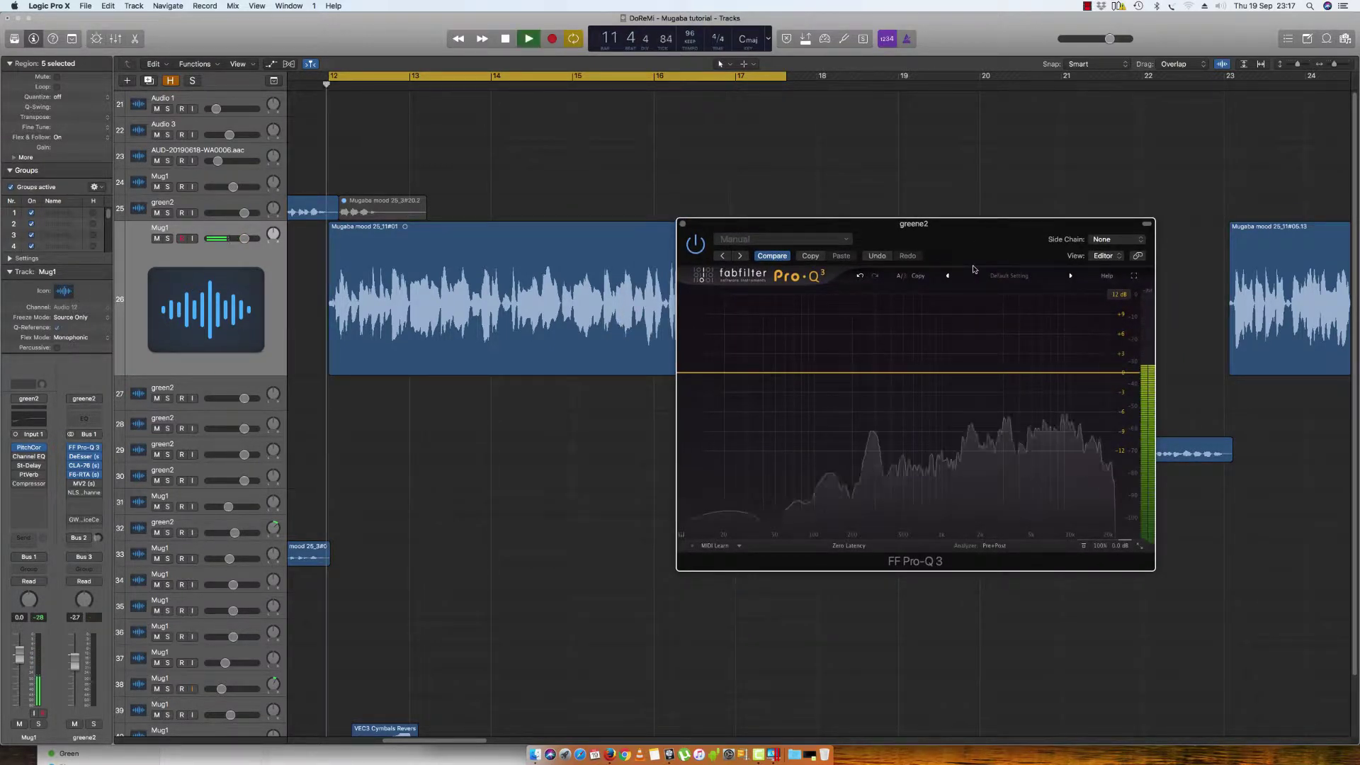
{"action": "key", "text": "space"}
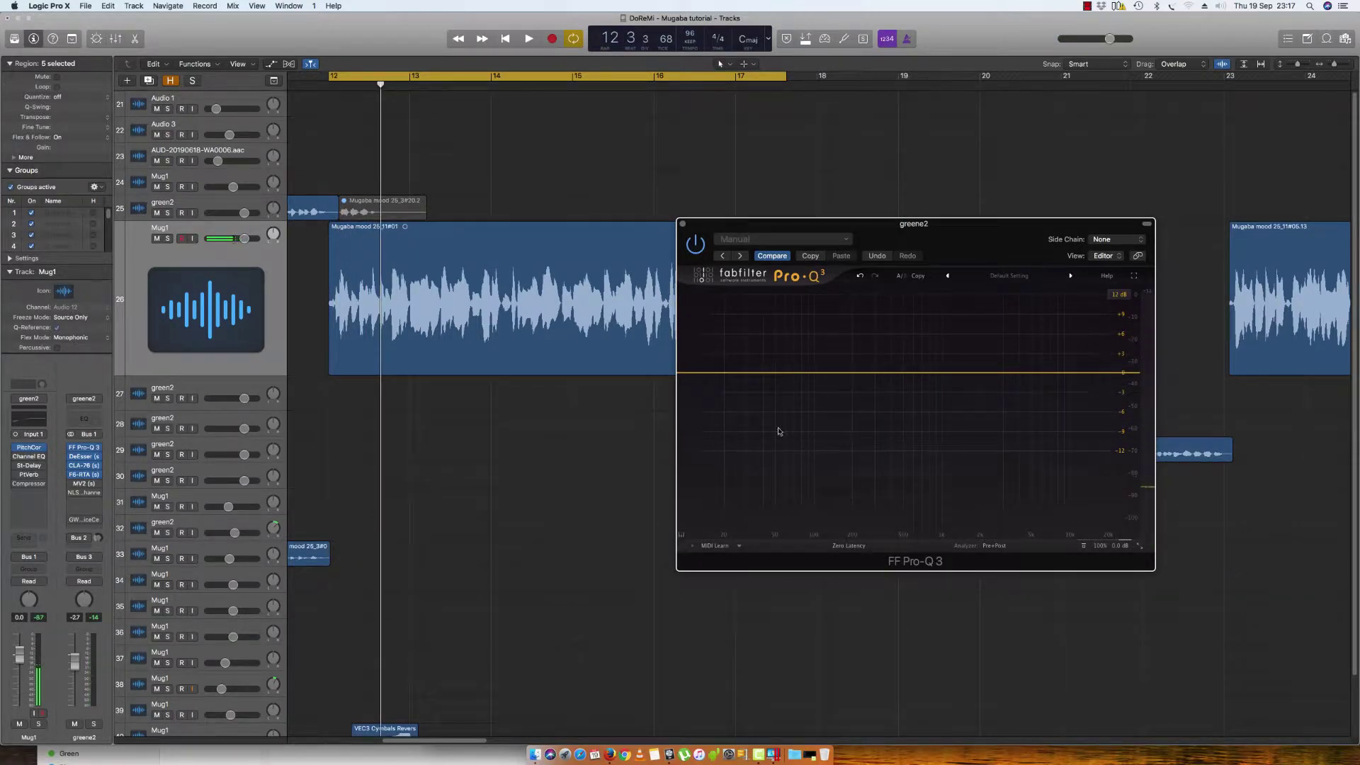
{"action": "key", "text": "space"}
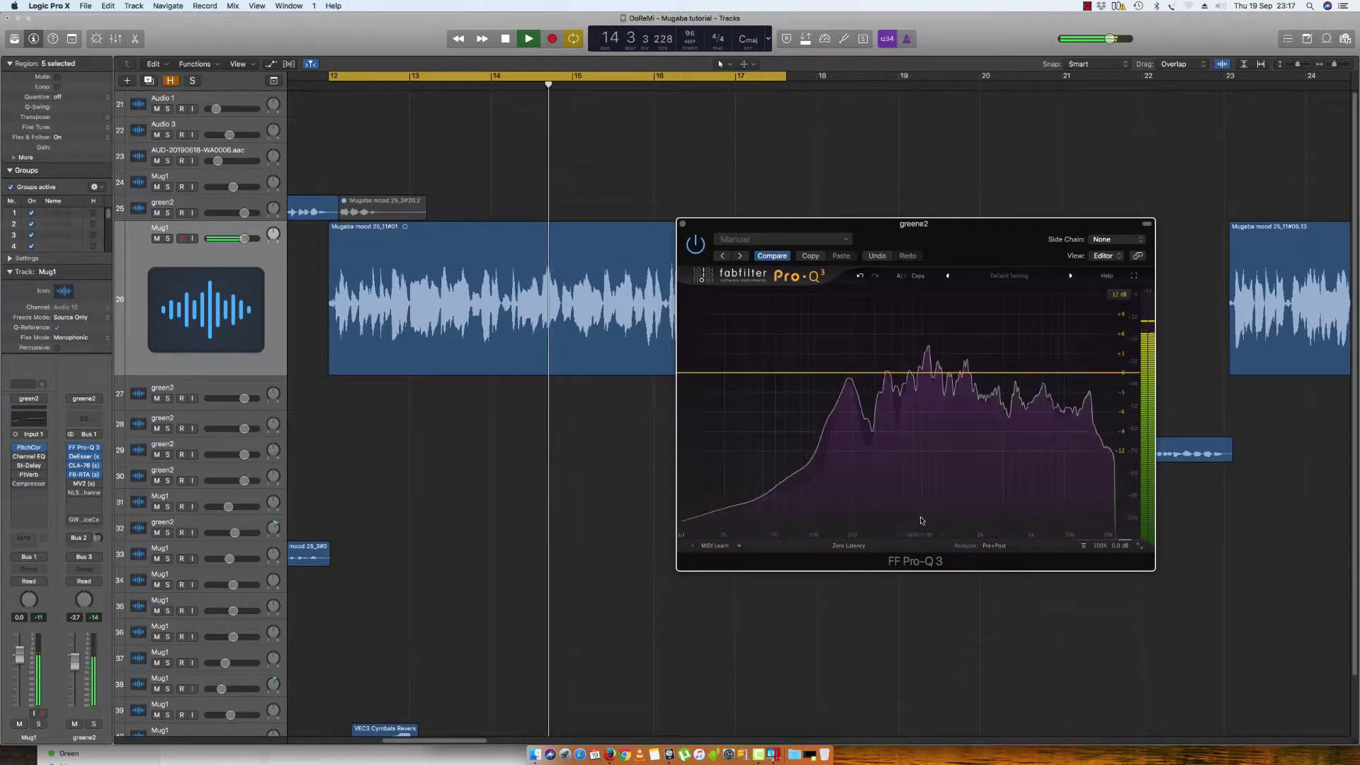
{"action": "key", "text": "space"}
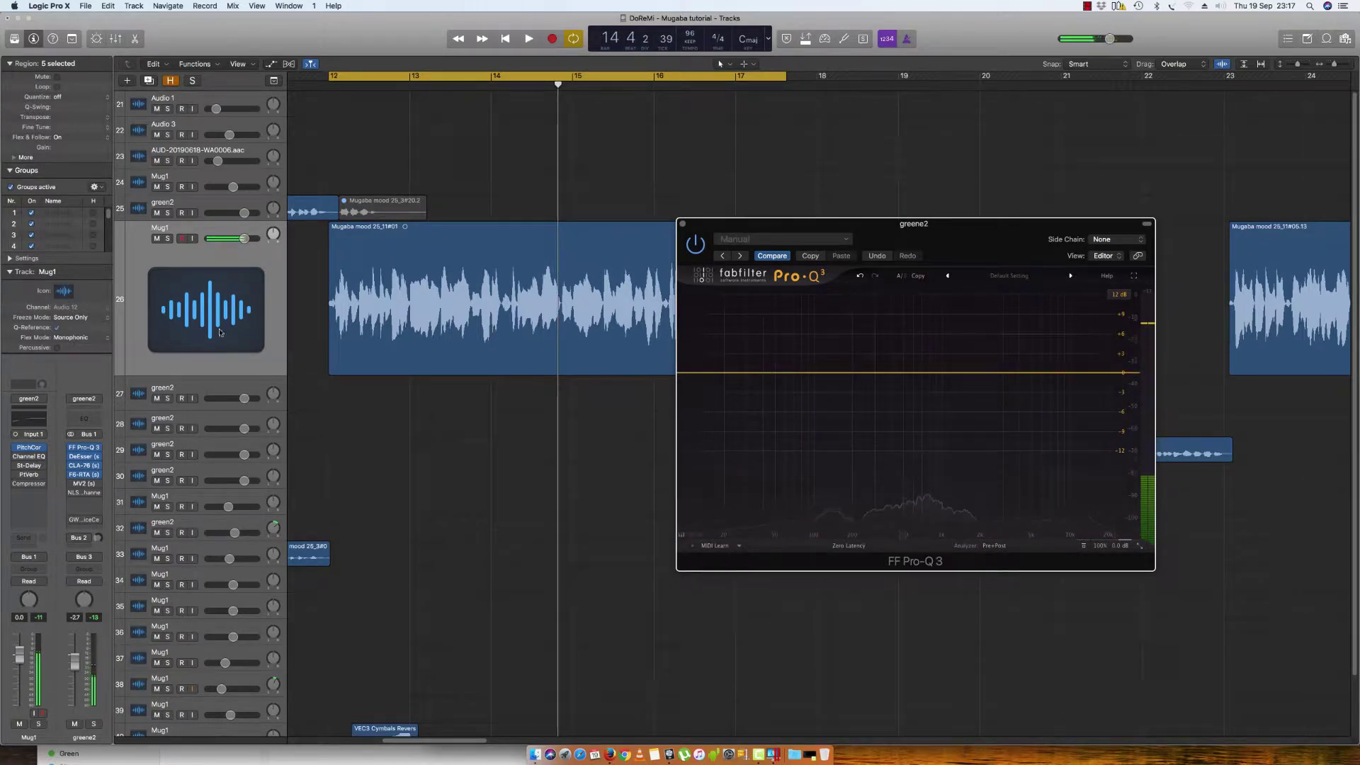
Select the region in the cycled area of the Mug1 track and reopen FF Pro-Q 3 on the greene2 bus.
{"action": "left_click", "coordinate": [262, 267]}
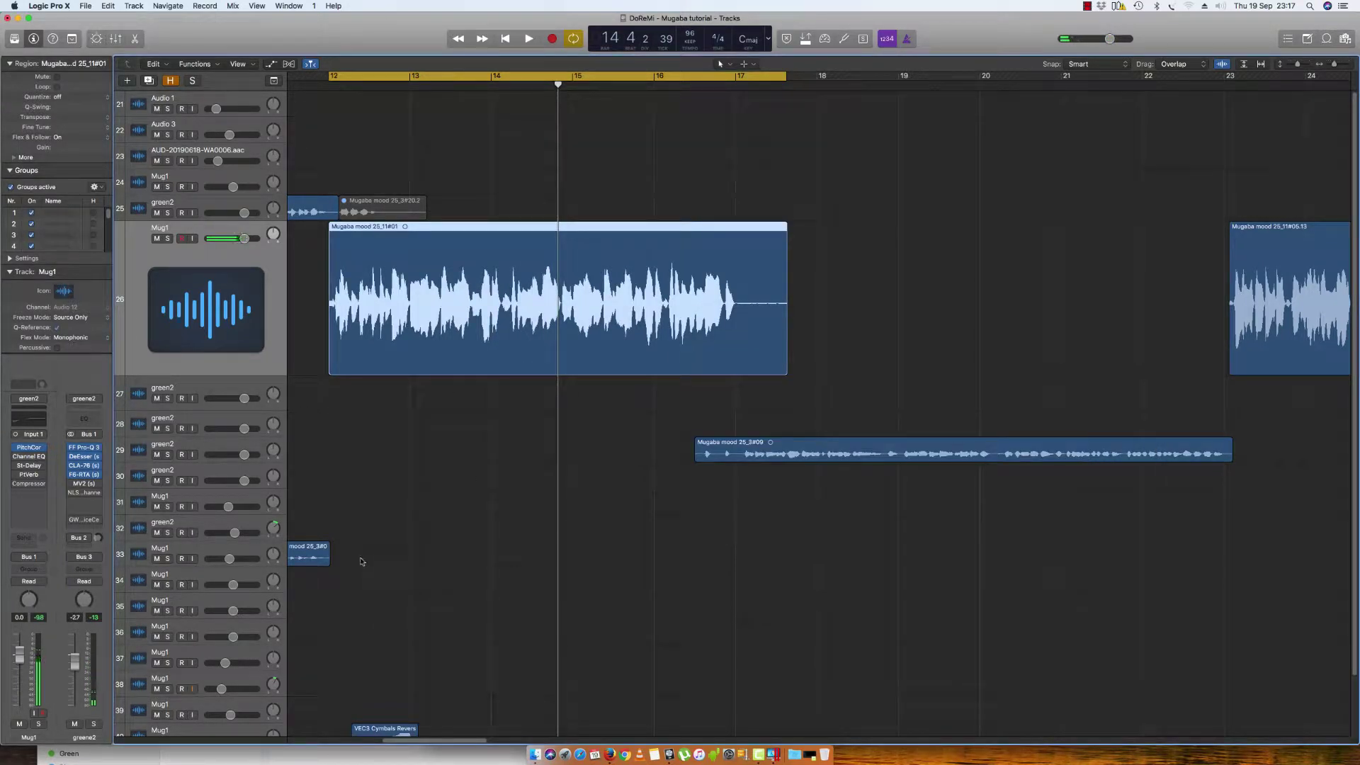
{"action": "mouse_move", "coordinate": [86, 452]}
{"action": "left_click", "coordinate": [87, 452]}
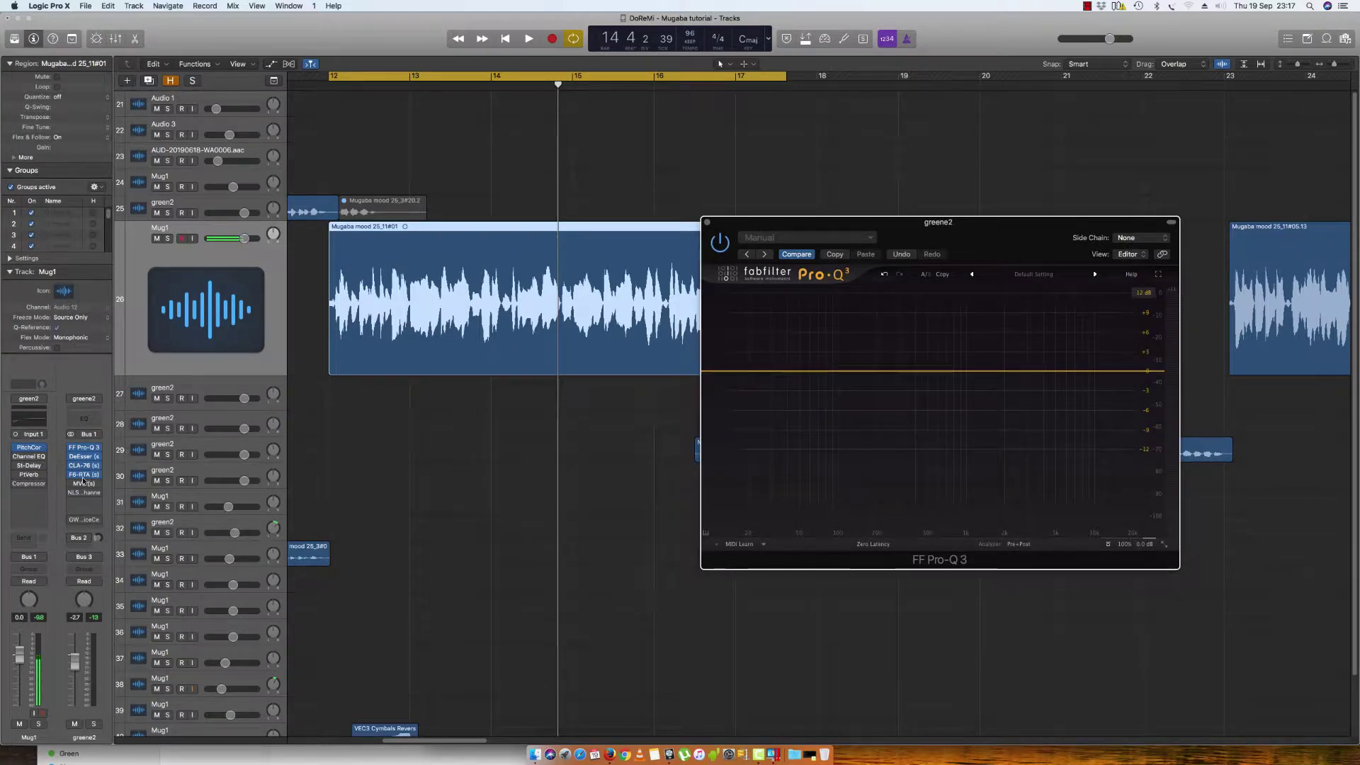
{"action": "mouse_move", "coordinate": [73, 476]}
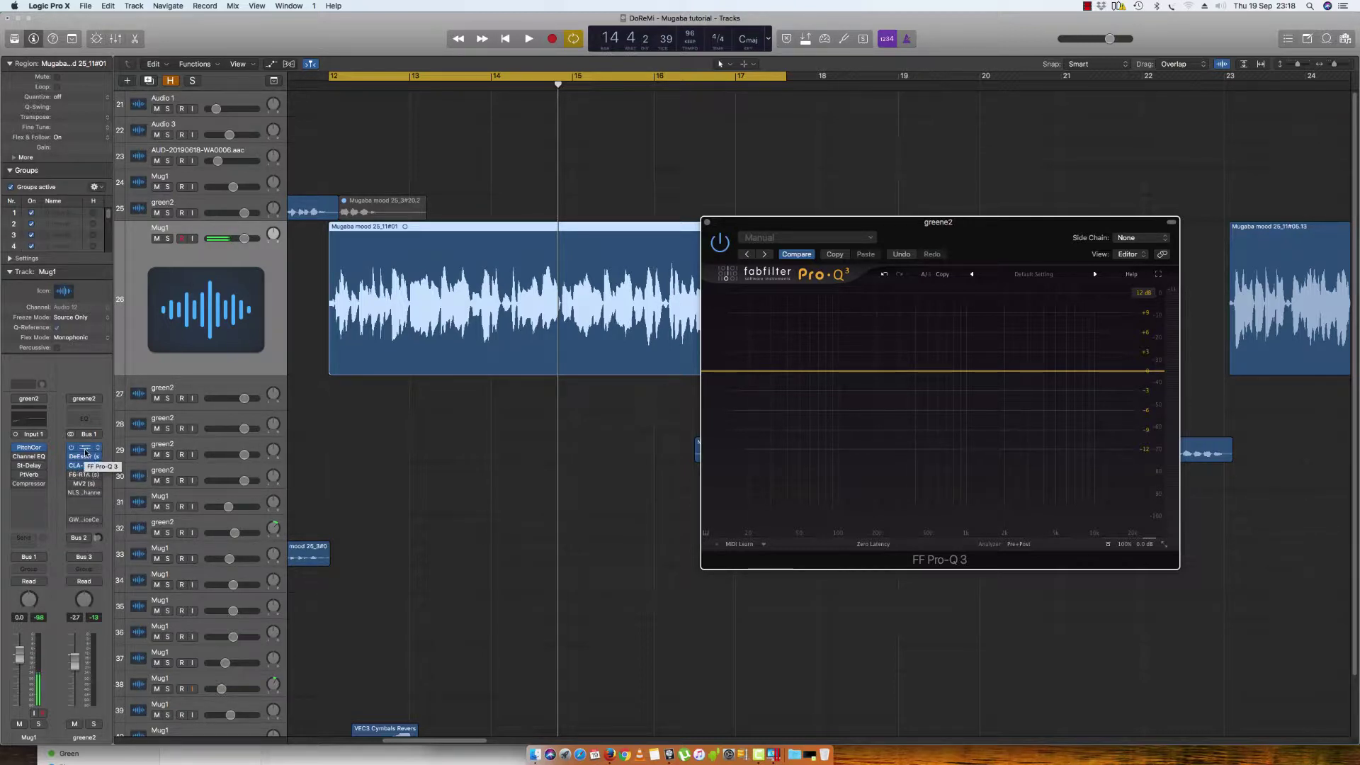
{"action": "mouse_move", "coordinate": [993, 239]}
{"action": "left_mouse_down"}
{"action": "mouse_move", "coordinate": [961, 259]}
{"action": "mouse_move", "coordinate": [1018, 231]}
{"action": "left_mouse_up"}
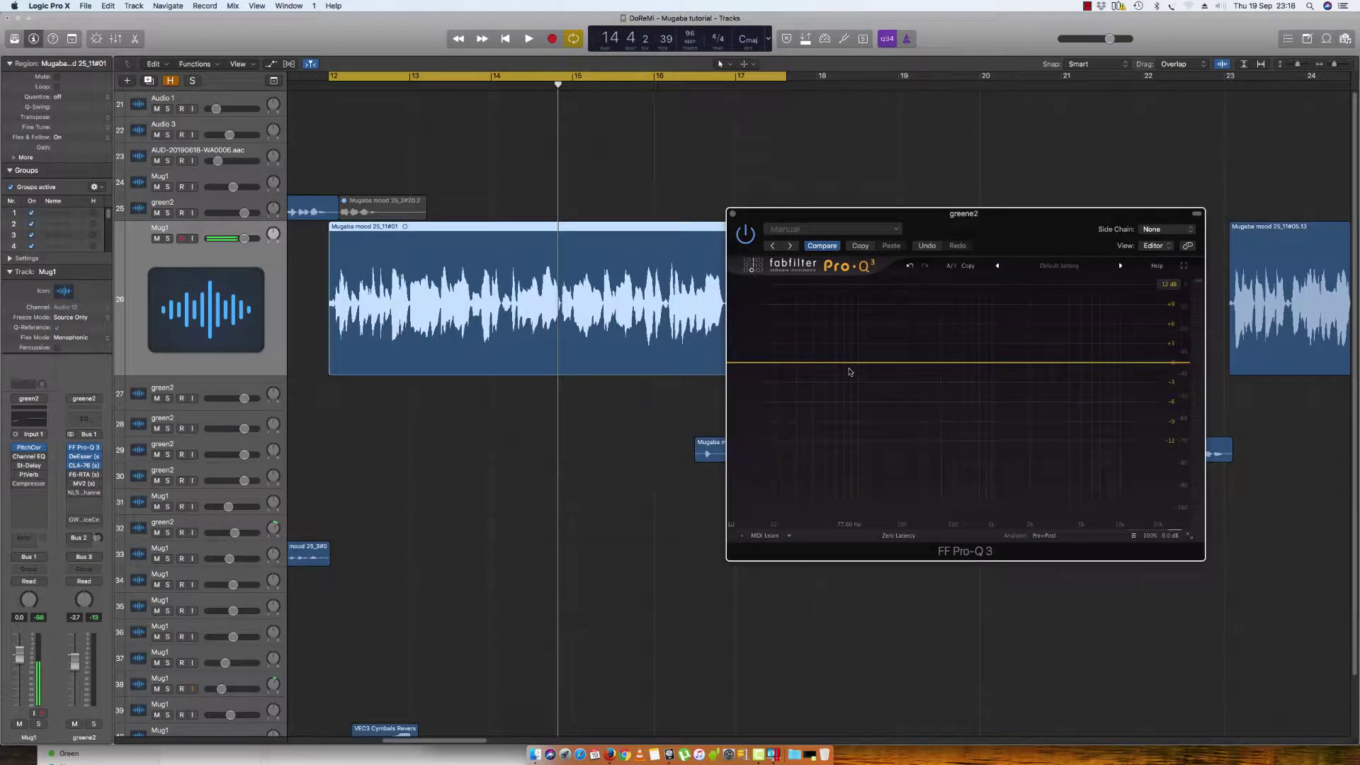
Solo the Mug1 vocal track during playback and examine its spectrum in the equalizer.
{"action": "key", "text": "space"}
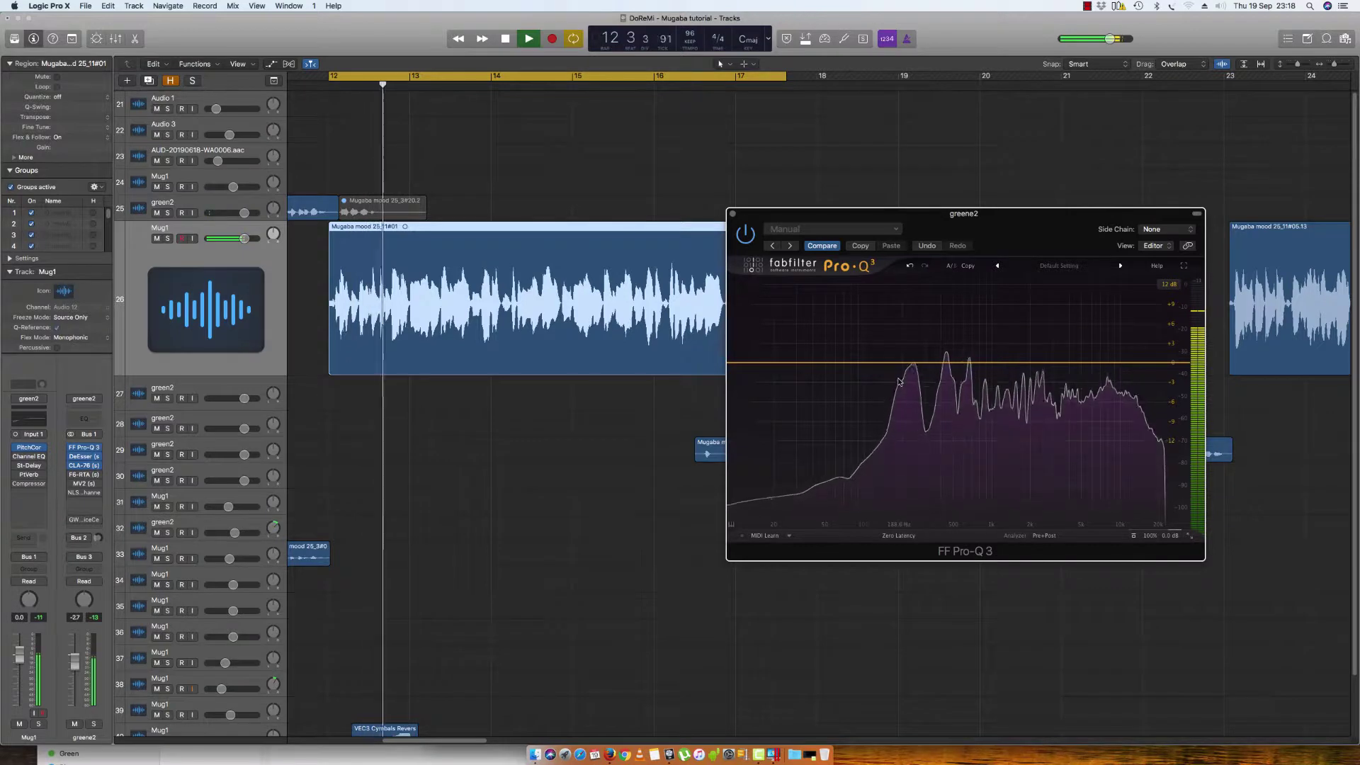
{"action": "left_click", "coordinate": [167, 238]}
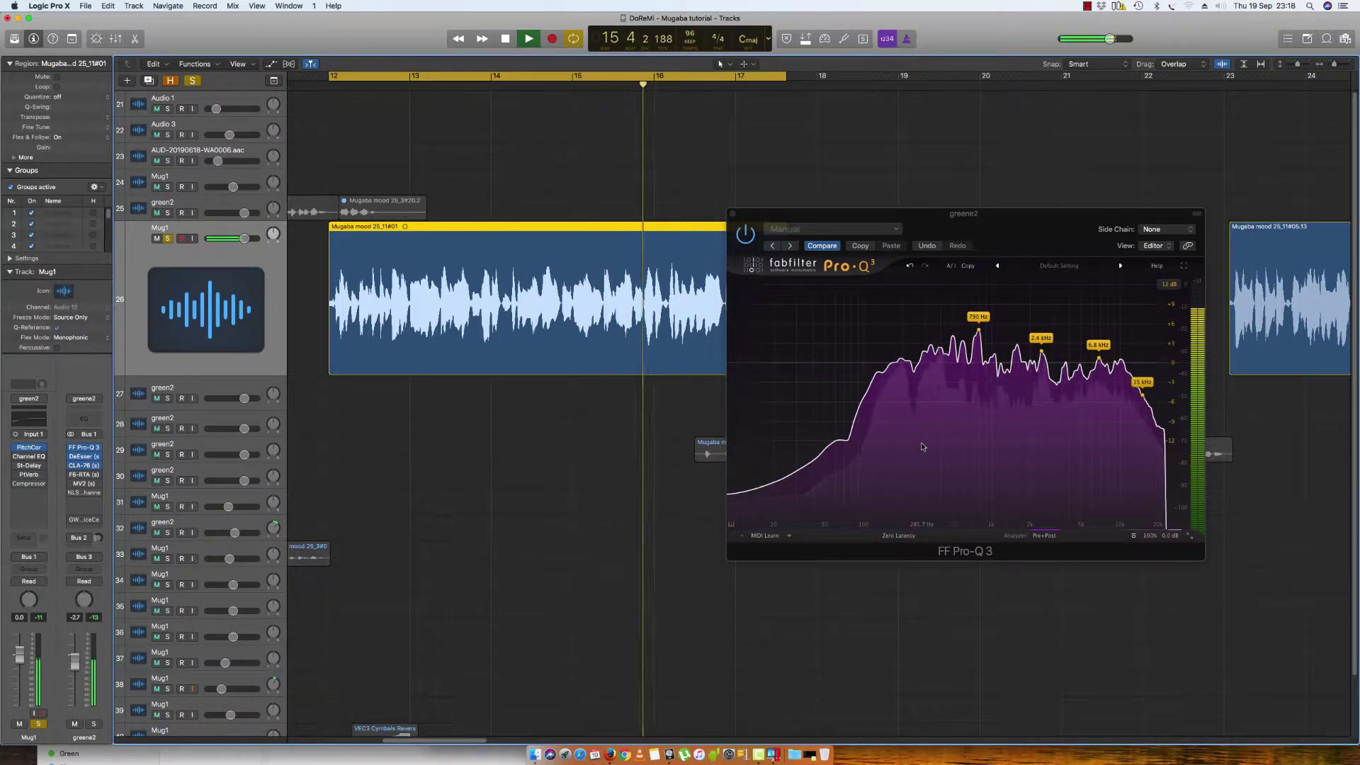
{"action": "key", "text": "space"}
Add a low cut band at about 172 Hz in the equalizer and audition the soloed vocal.
{"action": "left_click", "coordinate": [760, 369]}
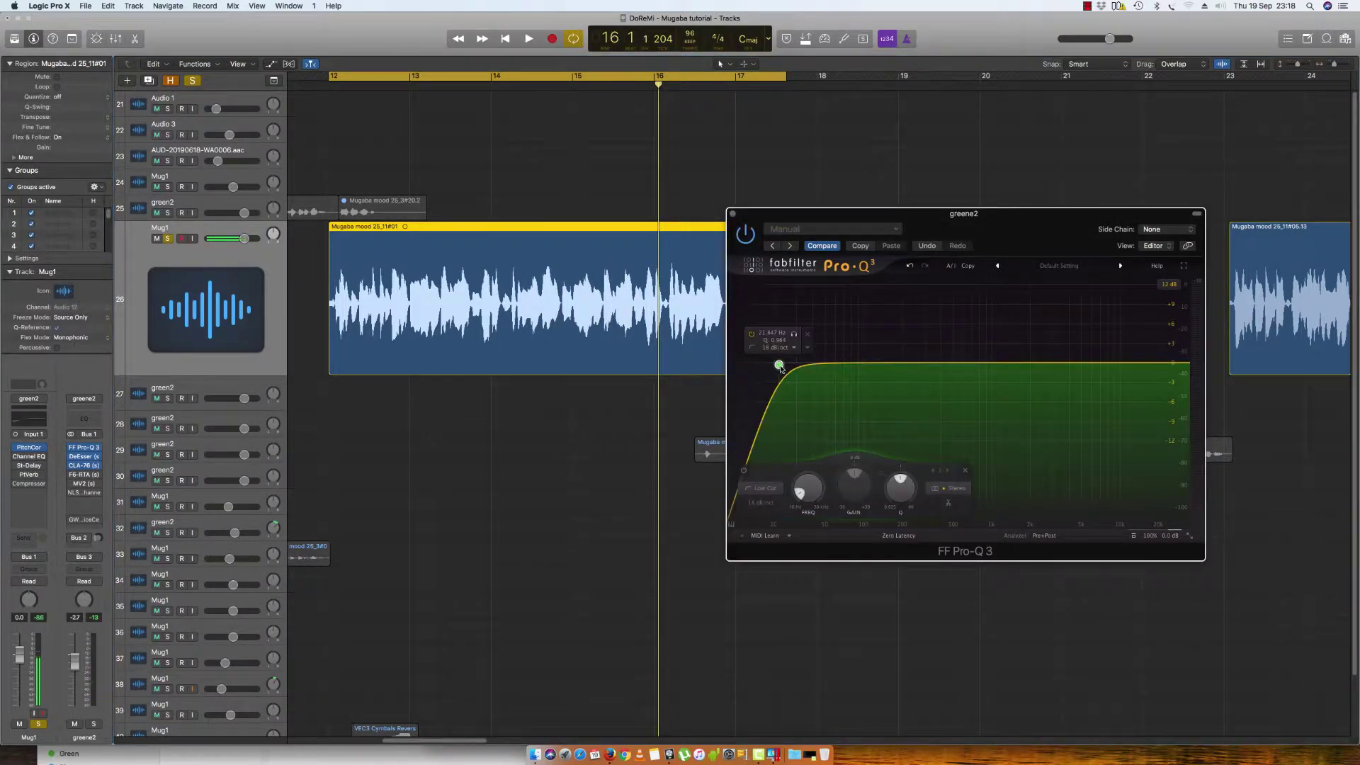
{"action": "left_click_drag", "start_coordinate": [780, 369], "coordinate": [894, 358]}
{"action": "key", "text": "space"}
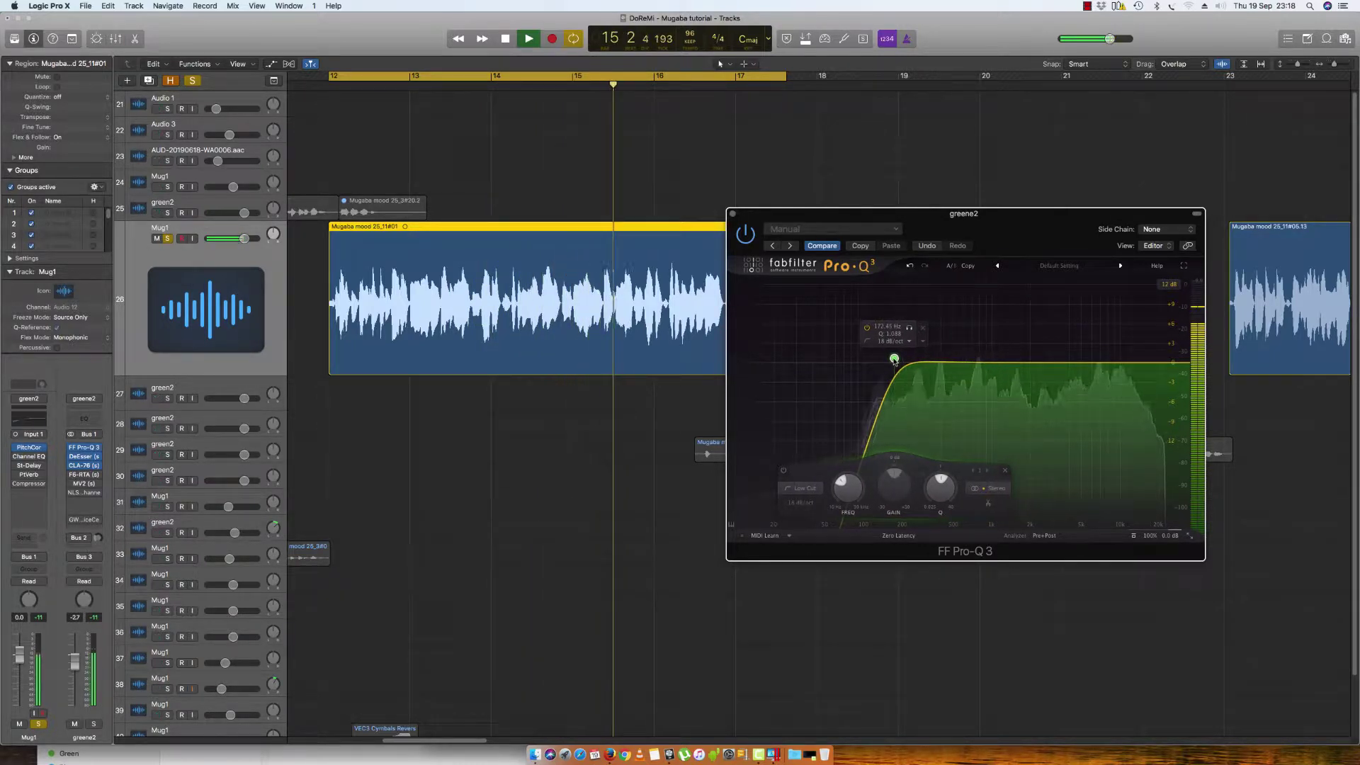
{"action": "key", "text": "space"}
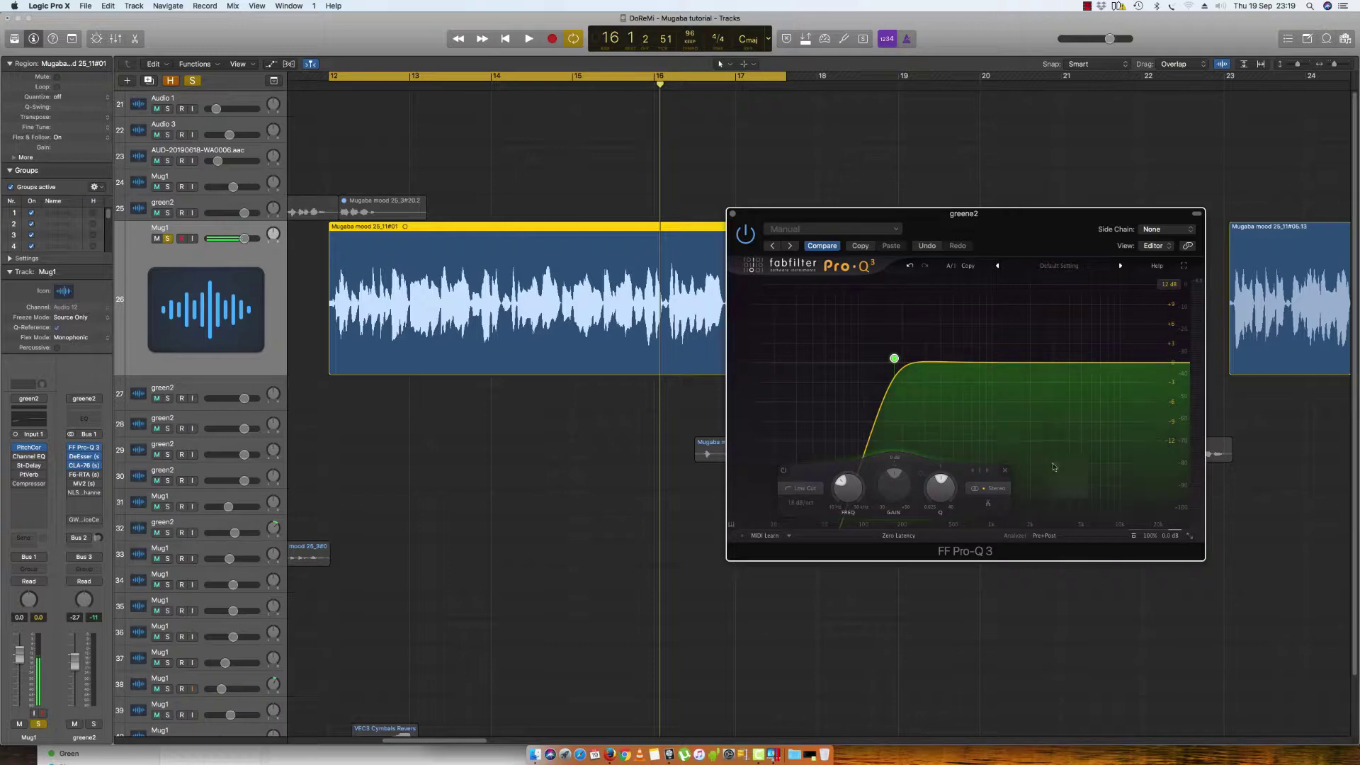
Fine-tune the low cut band's frequency to about 140 Hz while auditioning the soloed vocal.
{"action": "key", "text": "space"}
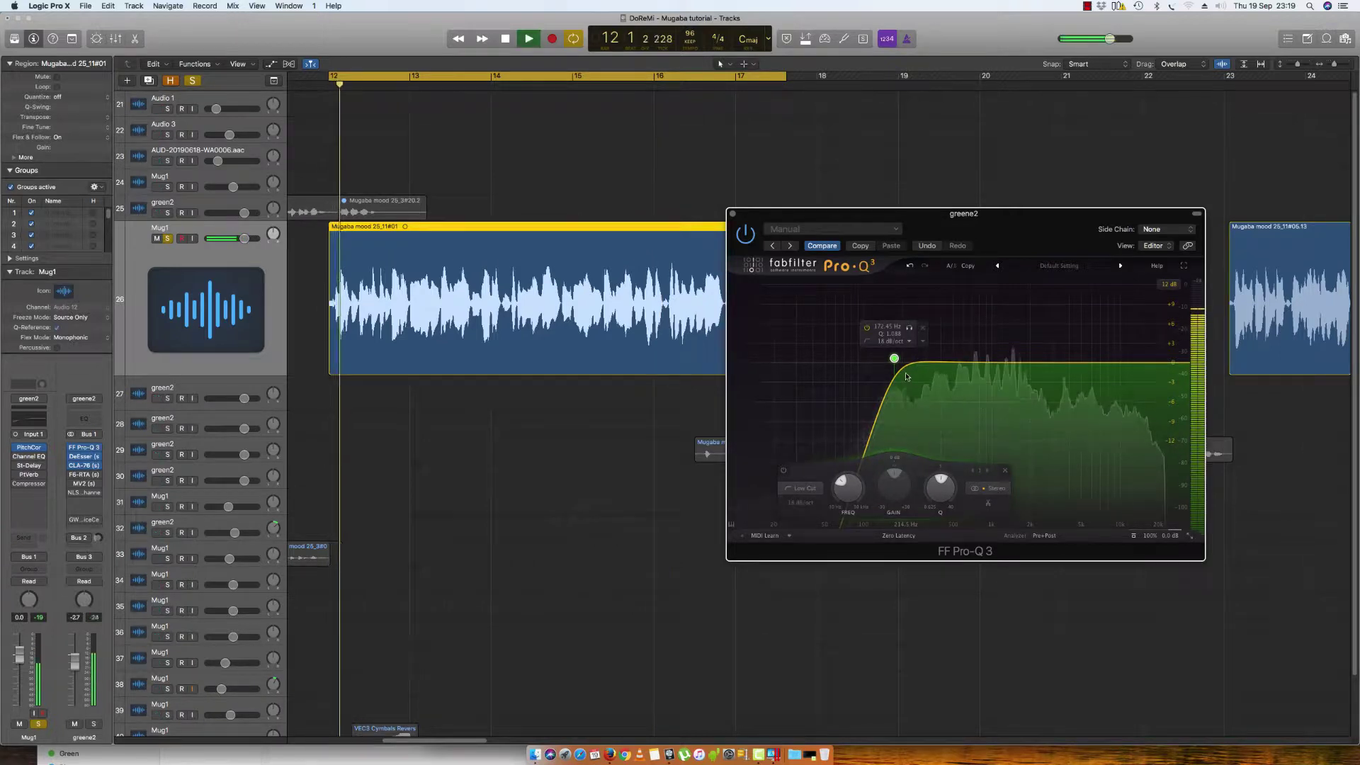
{"action": "left_click_drag", "start_coordinate": [893, 358], "coordinate": [888, 360]}
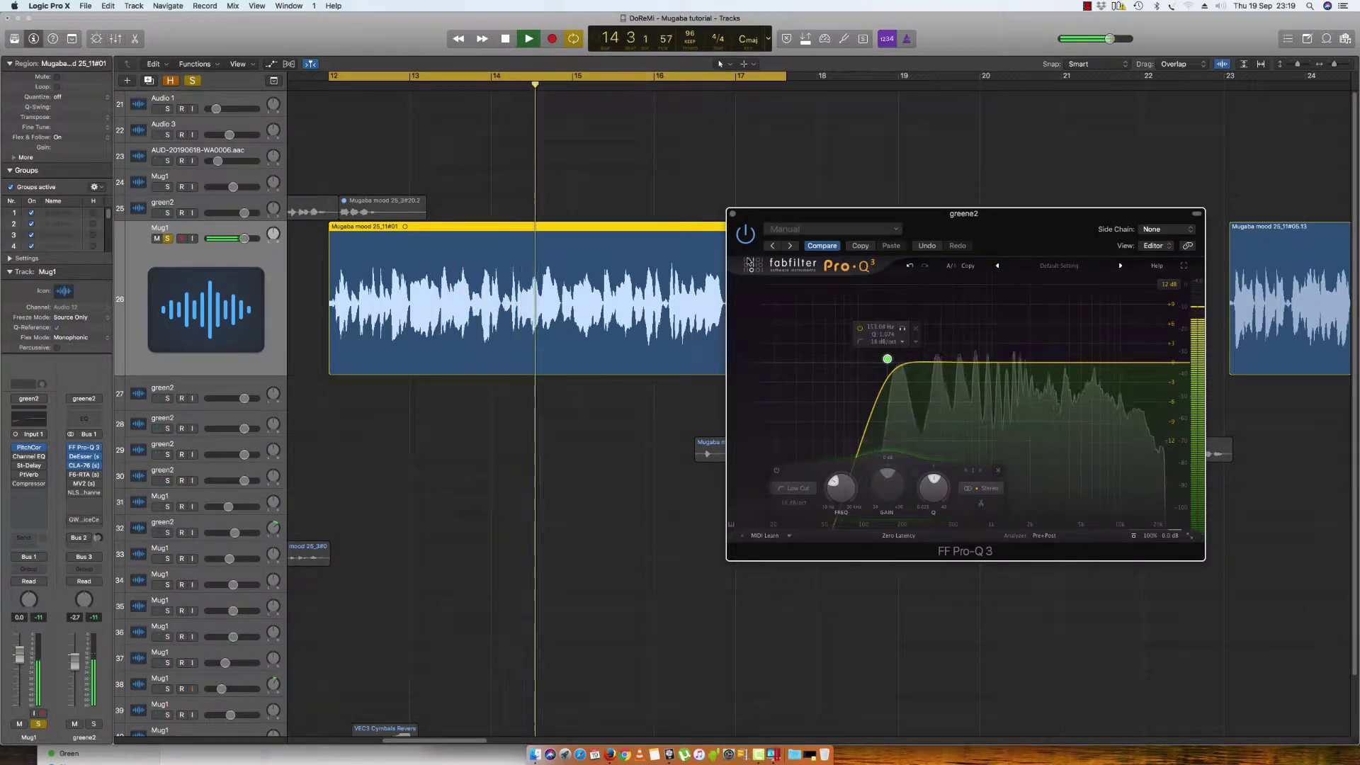
{"action": "key", "text": "space"}
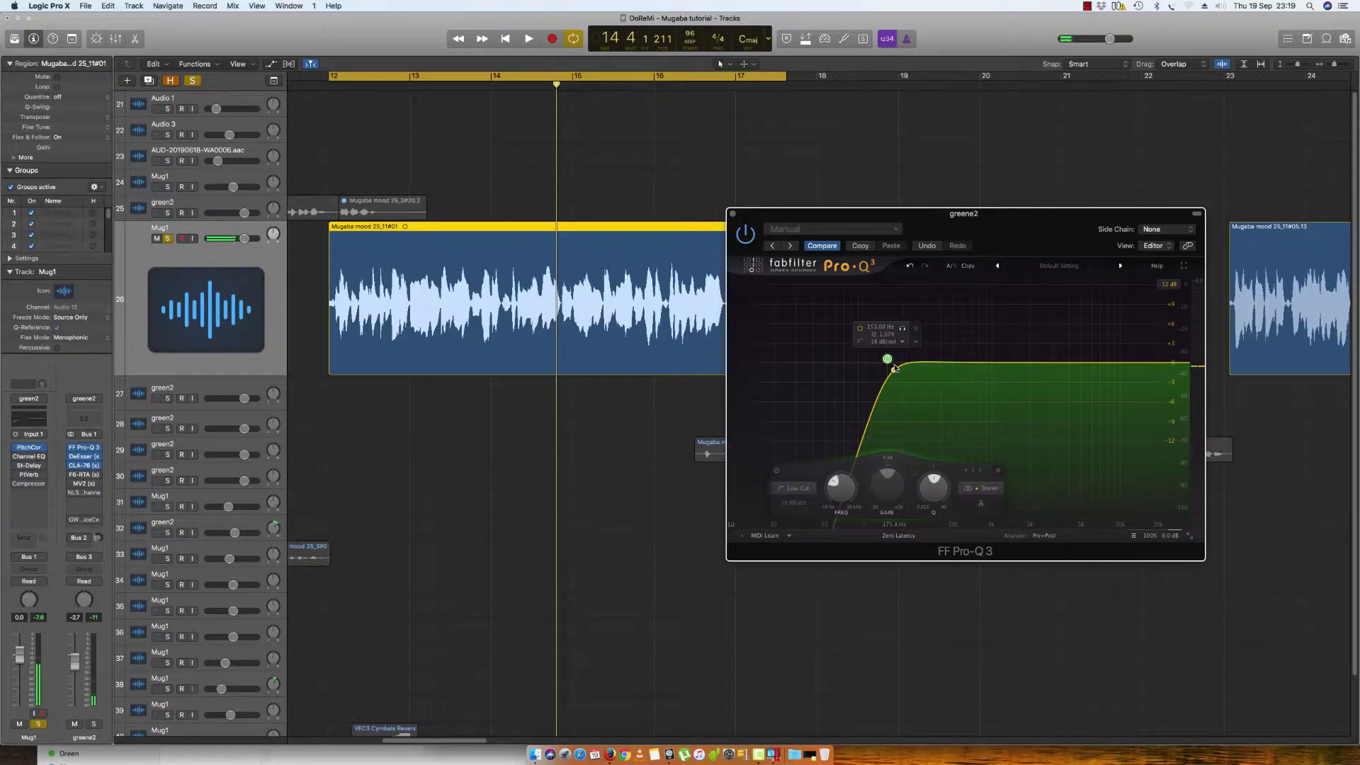
{"action": "left_click_drag", "start_coordinate": [887, 360], "coordinate": [884, 363]}
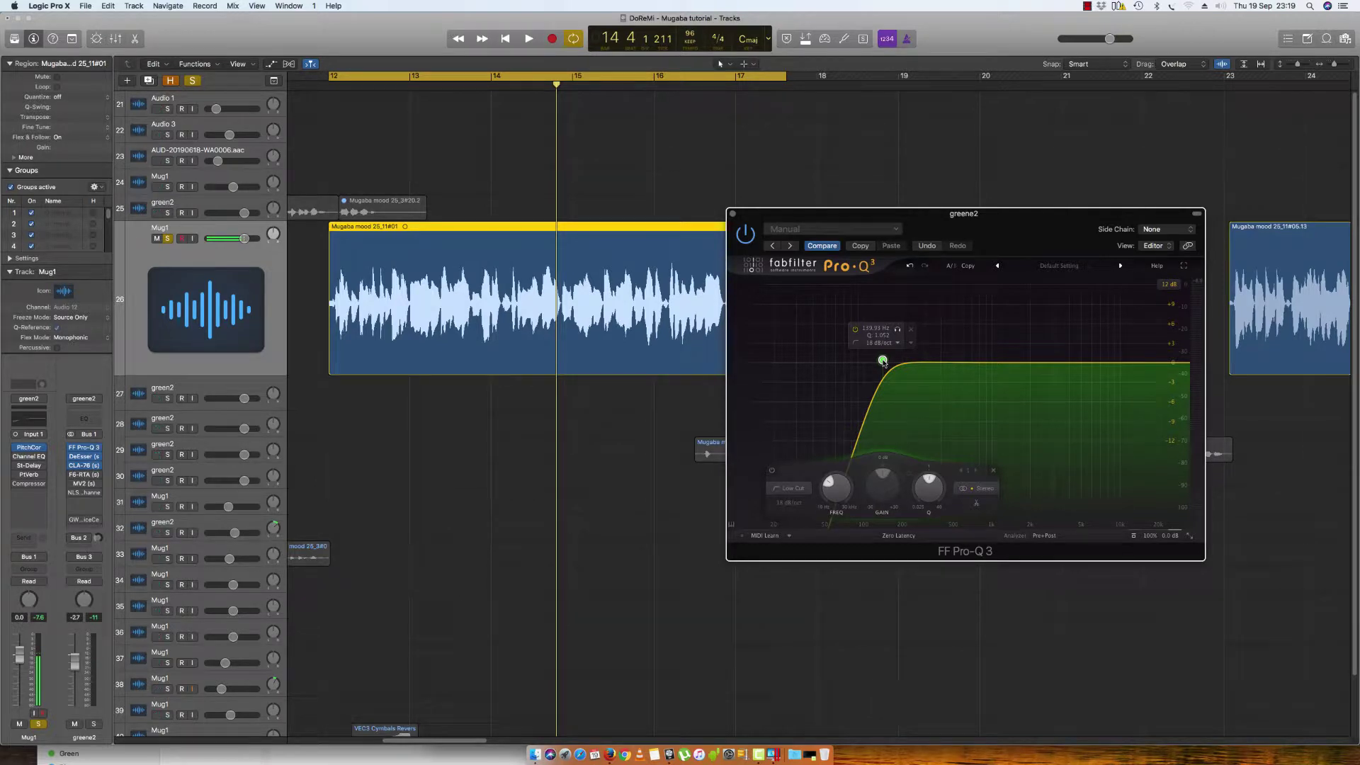
{"action": "left_click_drag", "start_coordinate": [882, 364], "coordinate": [878, 364]}
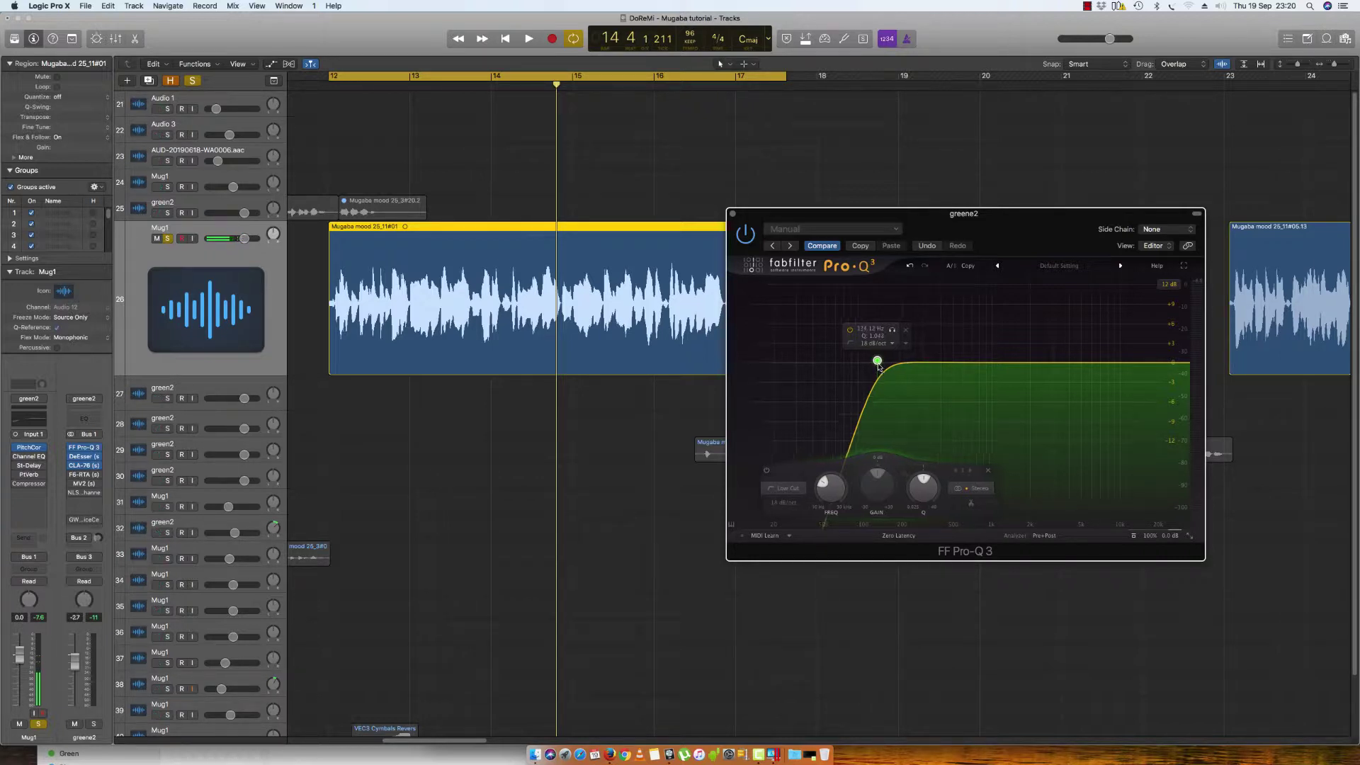
{"action": "left_click_drag", "start_coordinate": [881, 367], "coordinate": [878, 368]}
{"action": "left_click_drag", "start_coordinate": [920, 225], "coordinate": [874, 219]}
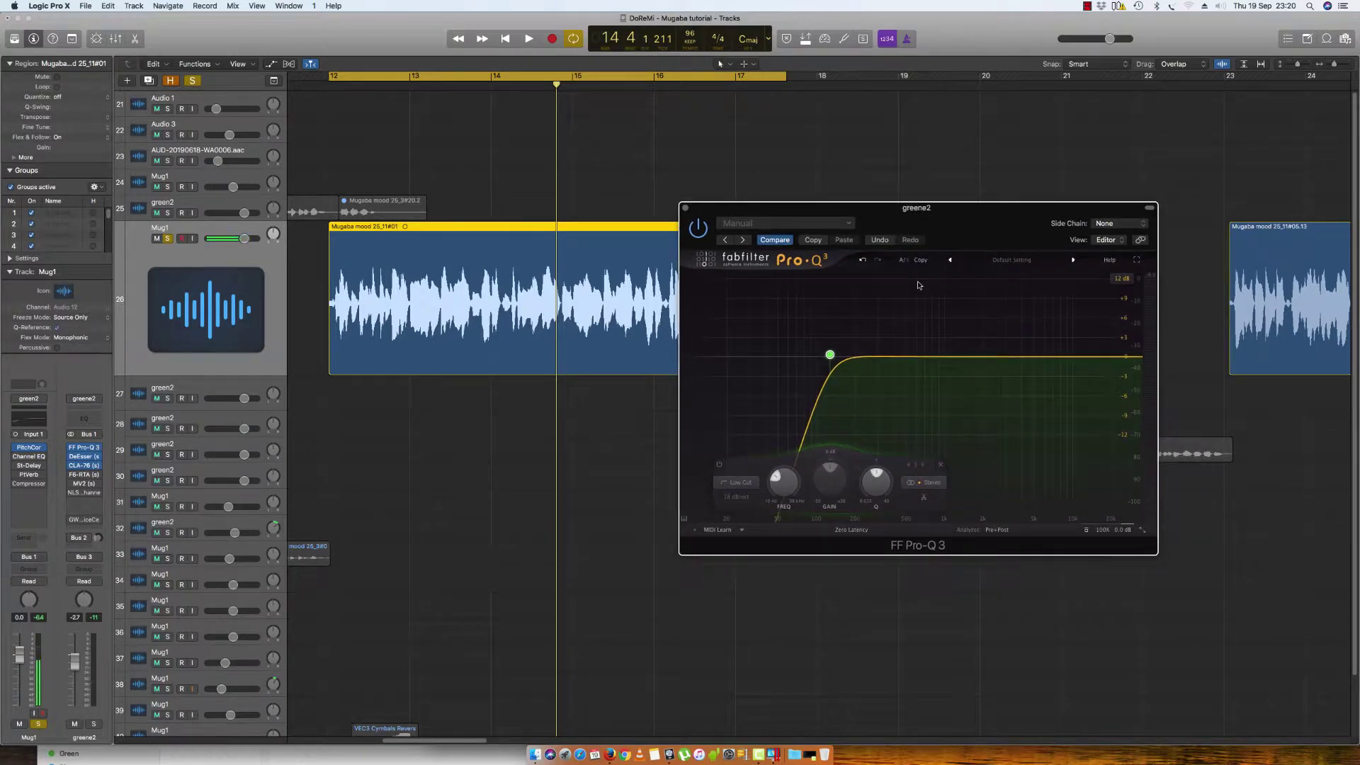
{"action": "left_click_drag", "start_coordinate": [829, 361], "coordinate": [836, 360]}
{"action": "key", "text": "space"}
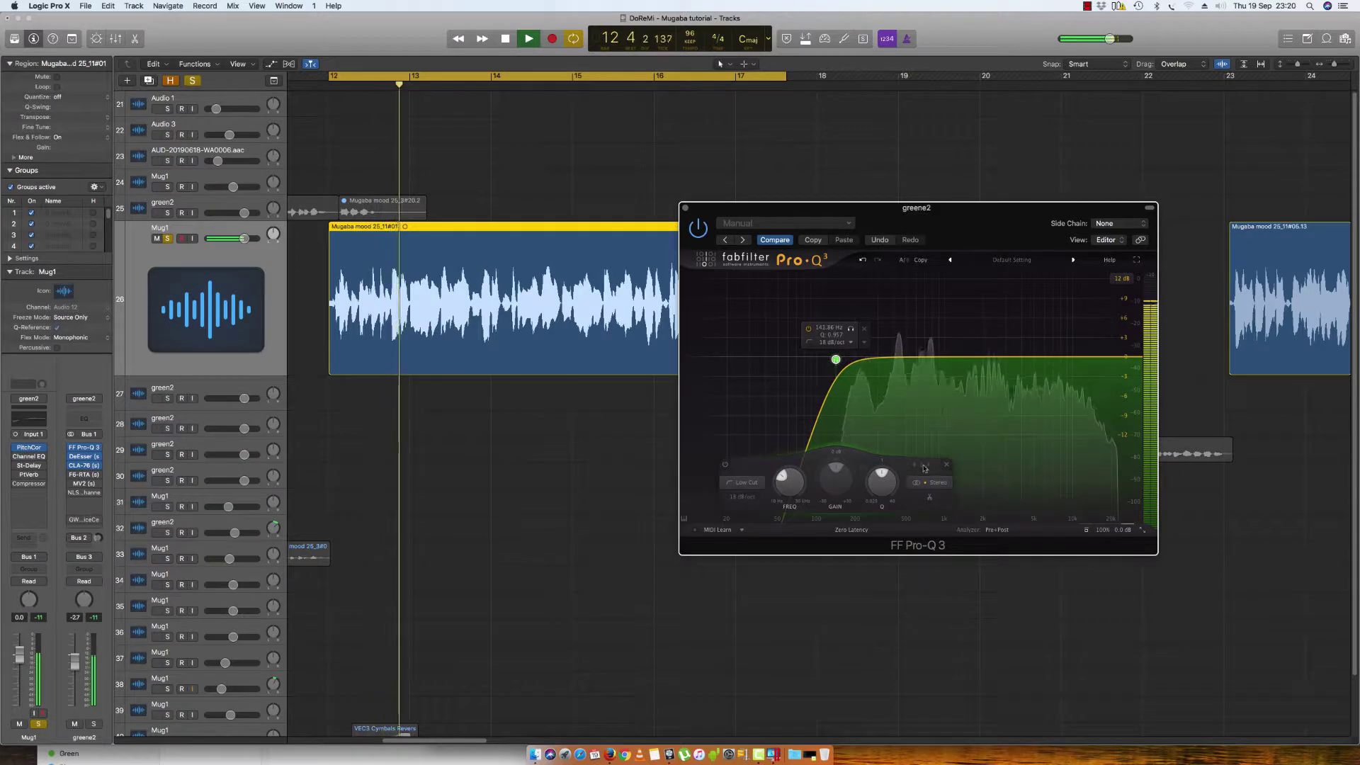
{"action": "left_click_drag", "start_coordinate": [946, 418], "coordinate": [949, 457]}
{"action": "key", "text": "space"}
Turn off all track solos and play the low-cut vocal together with the full mix.
{"action": "left_click_drag", "start_coordinate": [979, 223], "coordinate": [921, 222]}
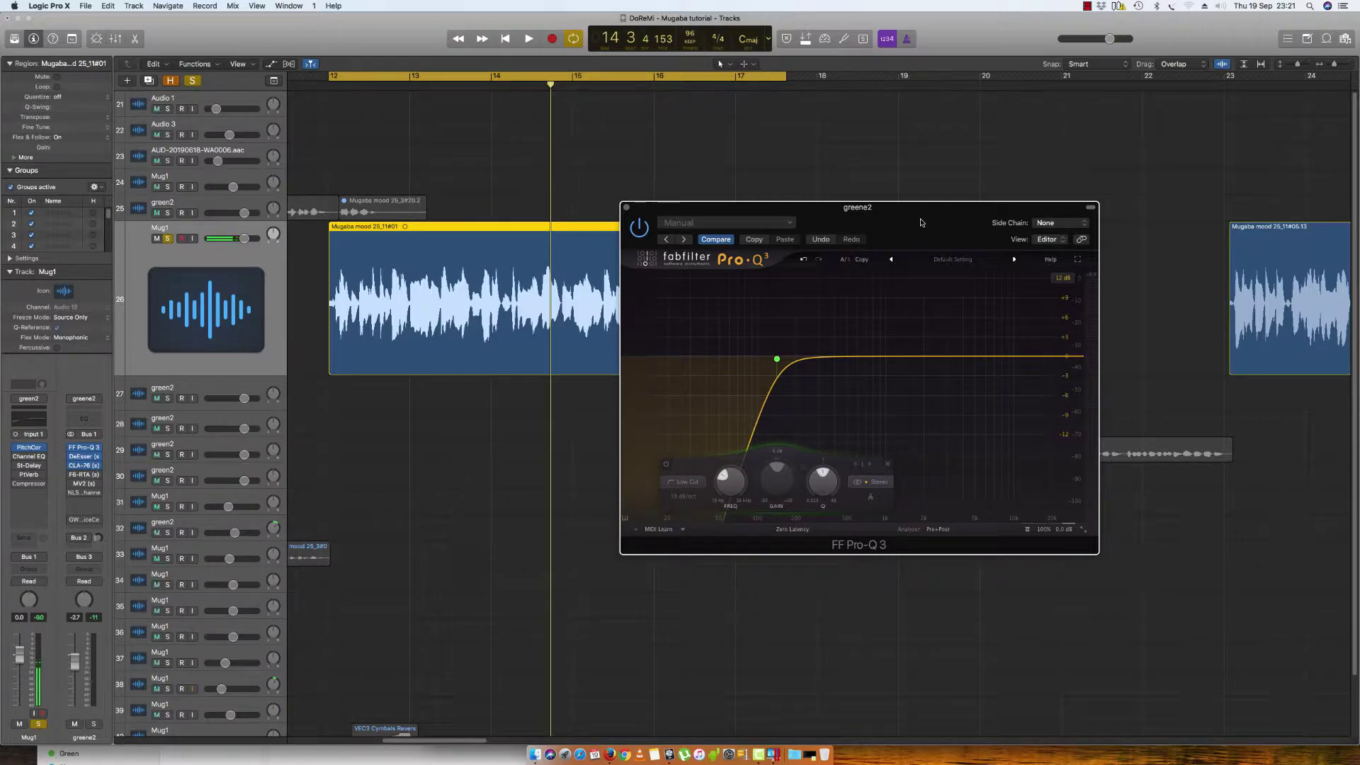
{"action": "left_click", "coordinate": [192, 80]}
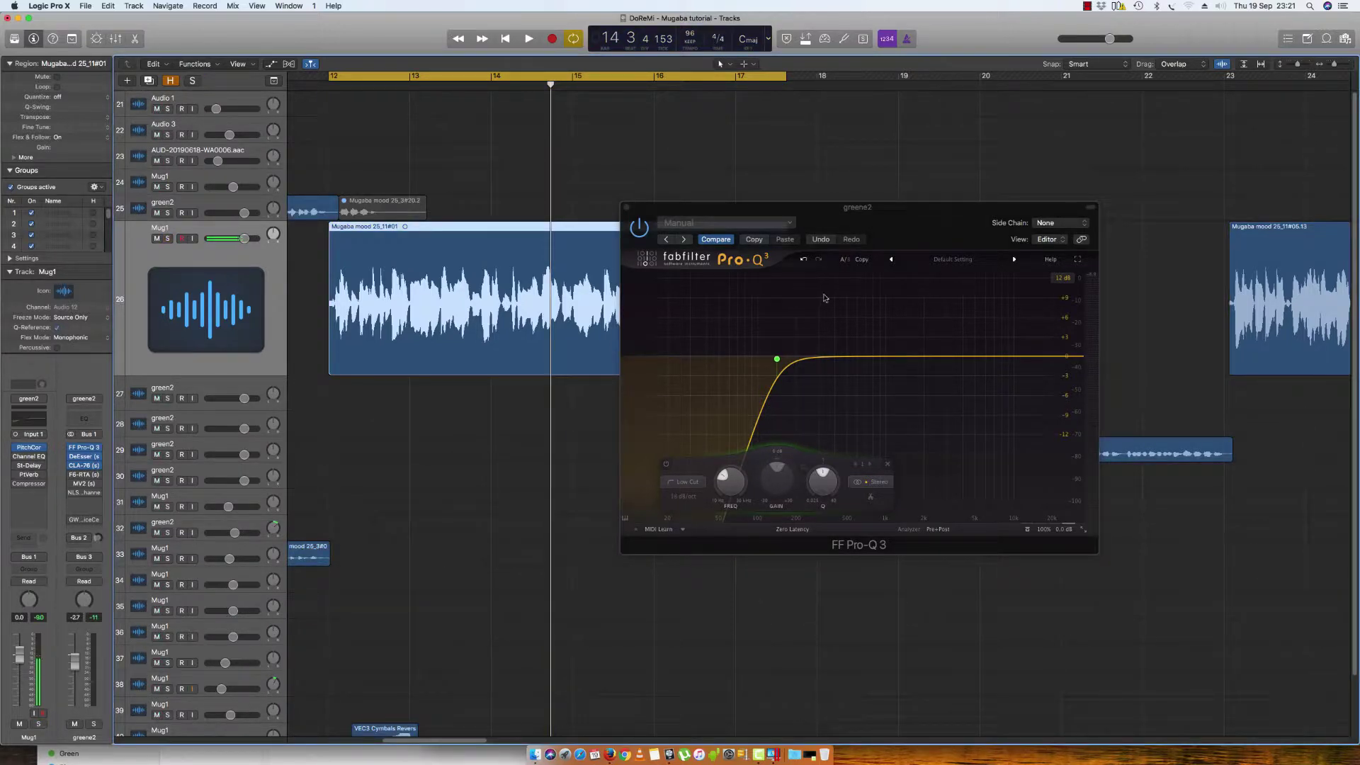
{"action": "key", "text": "space"}
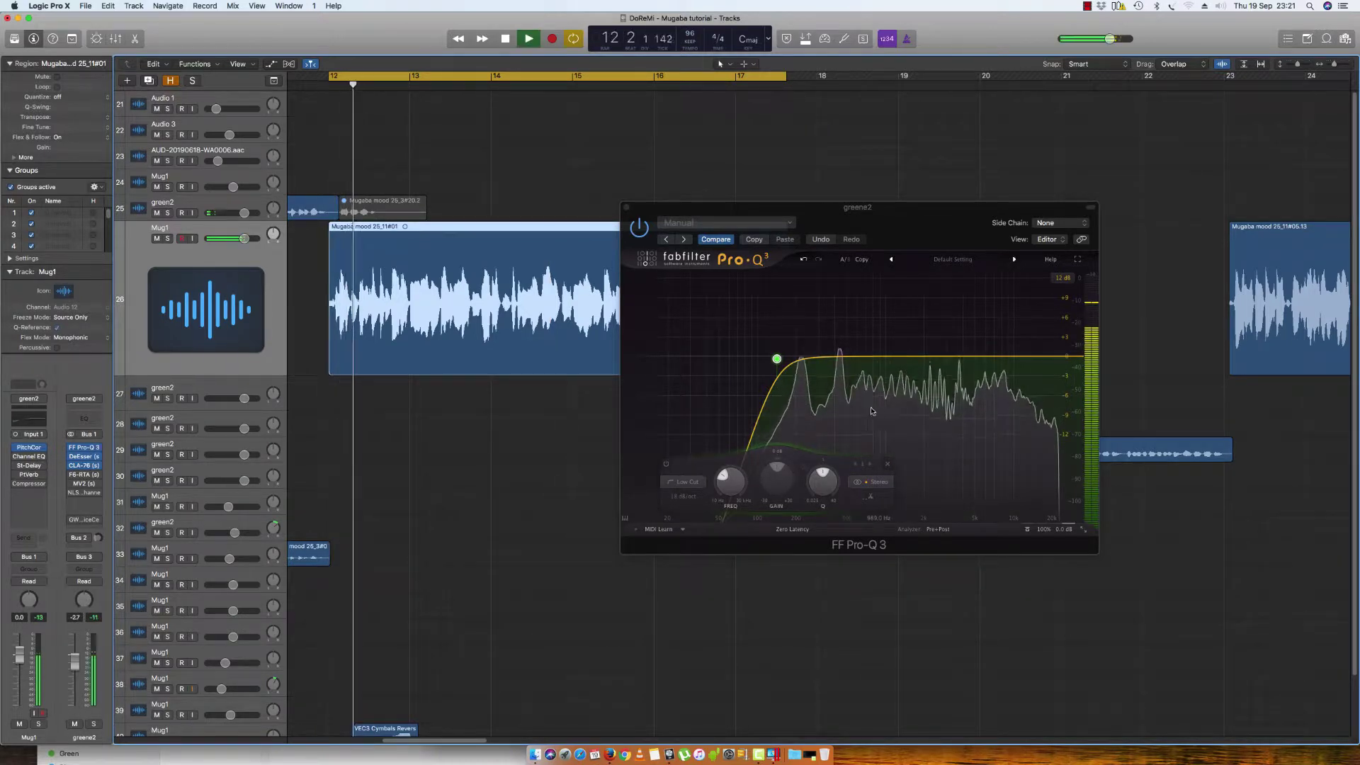
Fine-tune the low cut band to about 140 Hz against the full mix and examine the vocal's spectrum peaks.
{"action": "left_click", "coordinate": [778, 361]}
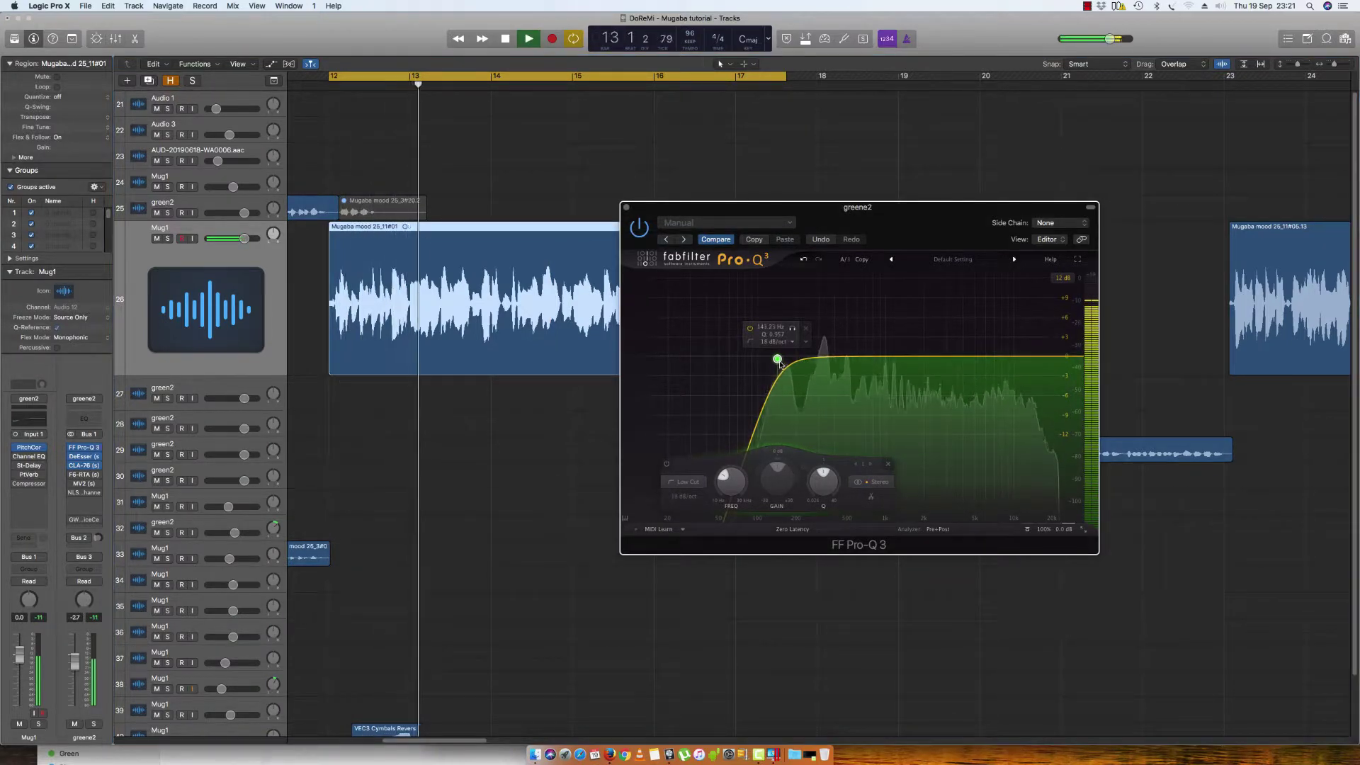
{"action": "left_click_drag", "start_coordinate": [779, 362], "coordinate": [777, 362]}
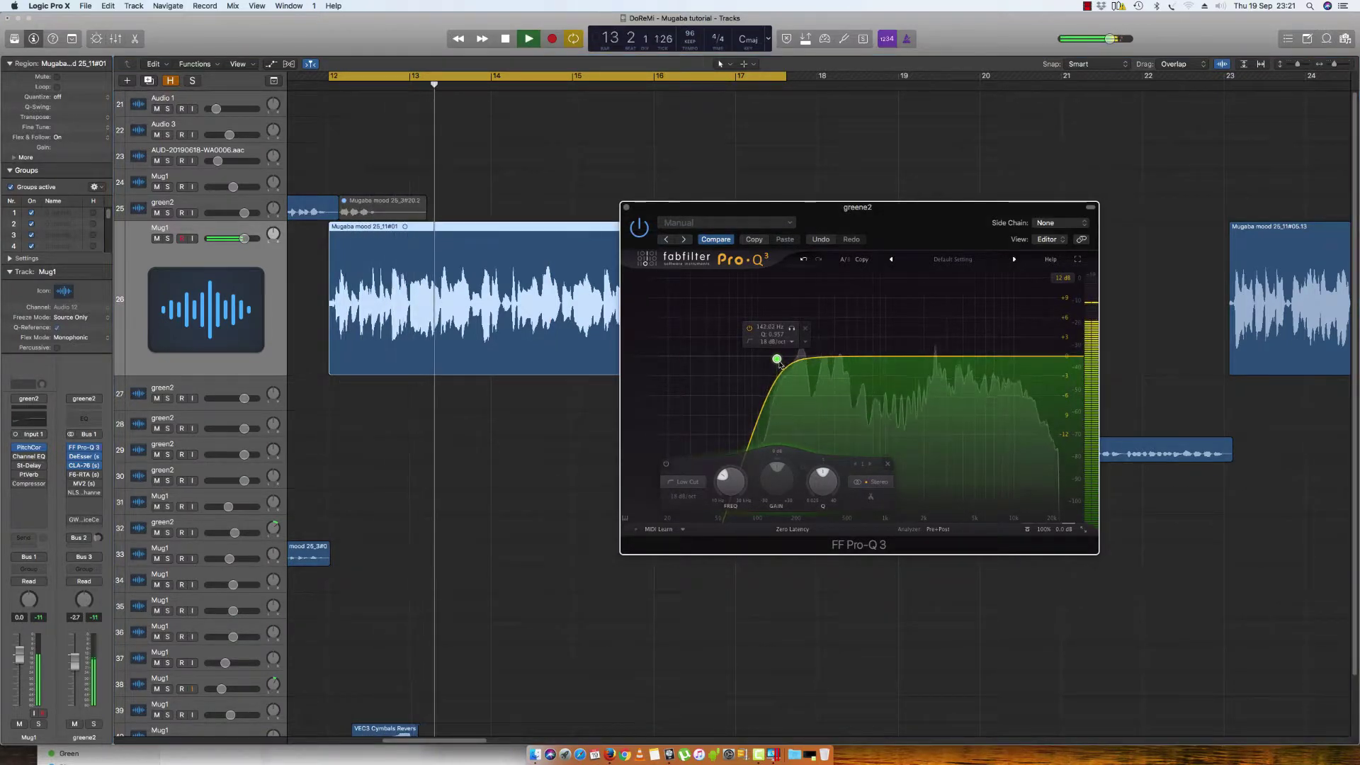
{"action": "left_click", "coordinate": [961, 449]}
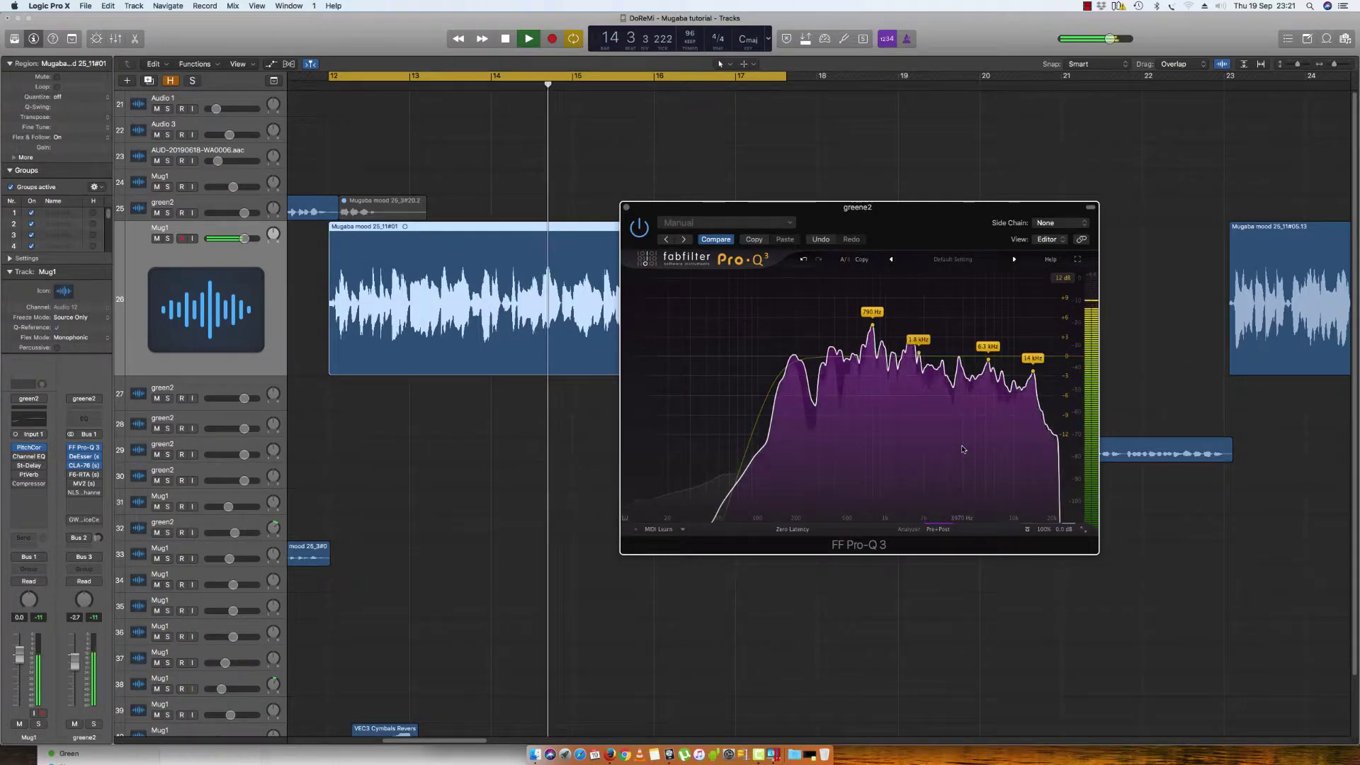
{"action": "key", "text": "space"}
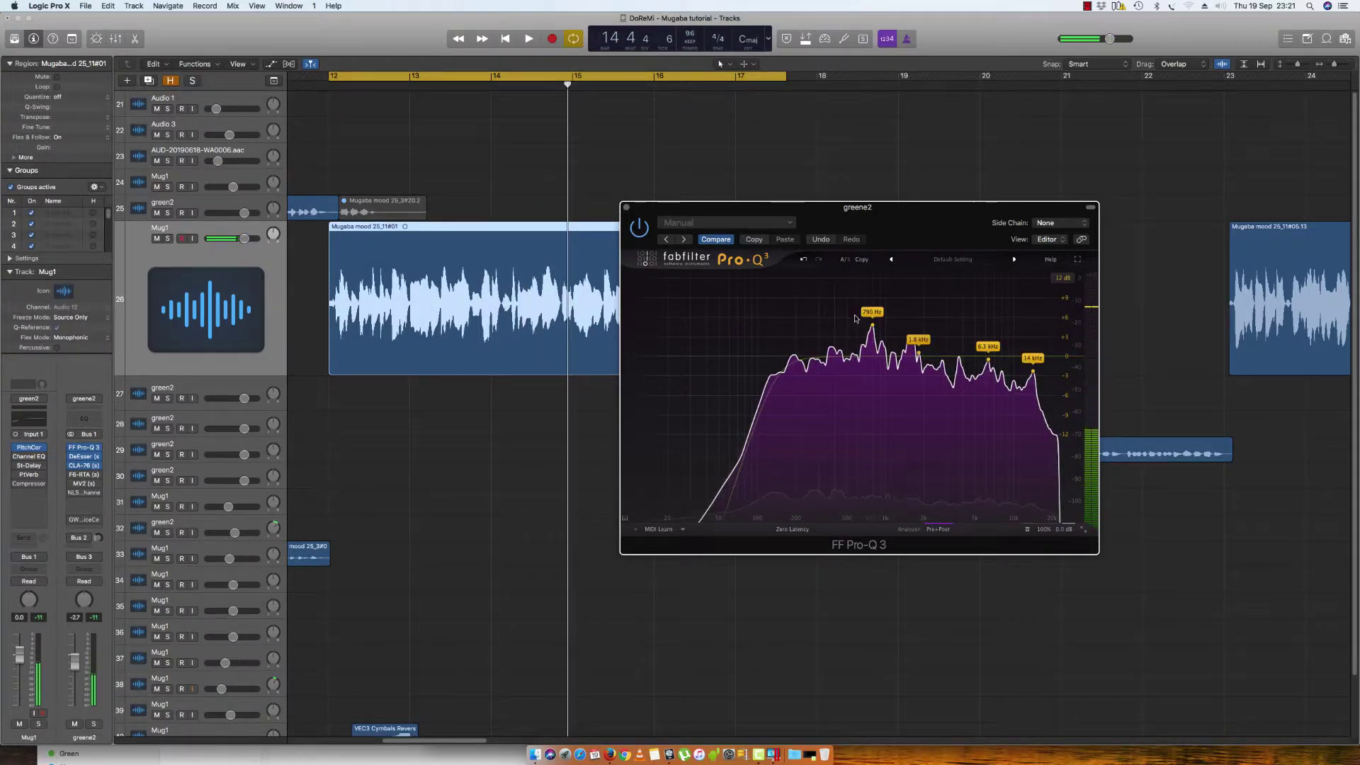
Reposition the equalizer window over the arrangement.
{"action": "left_click_drag", "start_coordinate": [854, 319], "coordinate": [885, 255]}
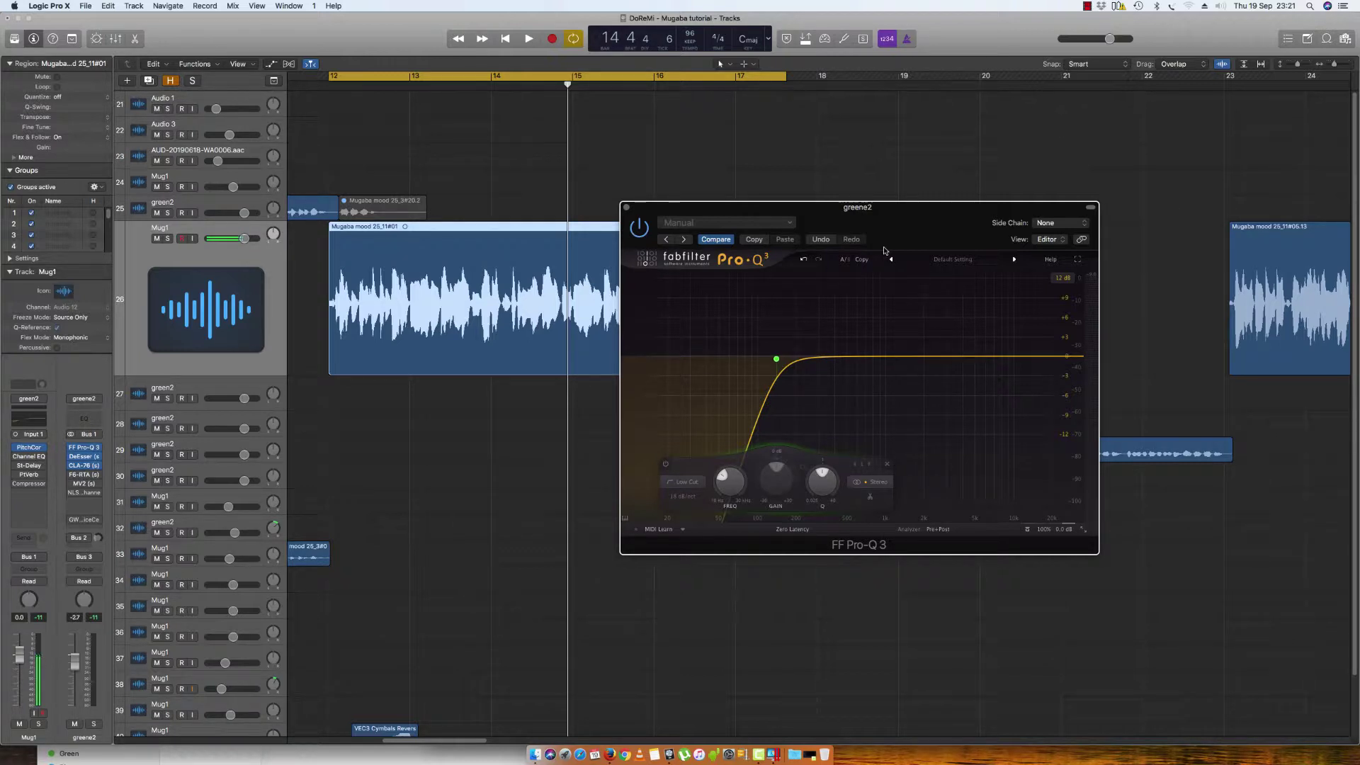
{"action": "left_click_drag", "start_coordinate": [886, 228], "coordinate": [949, 238]}
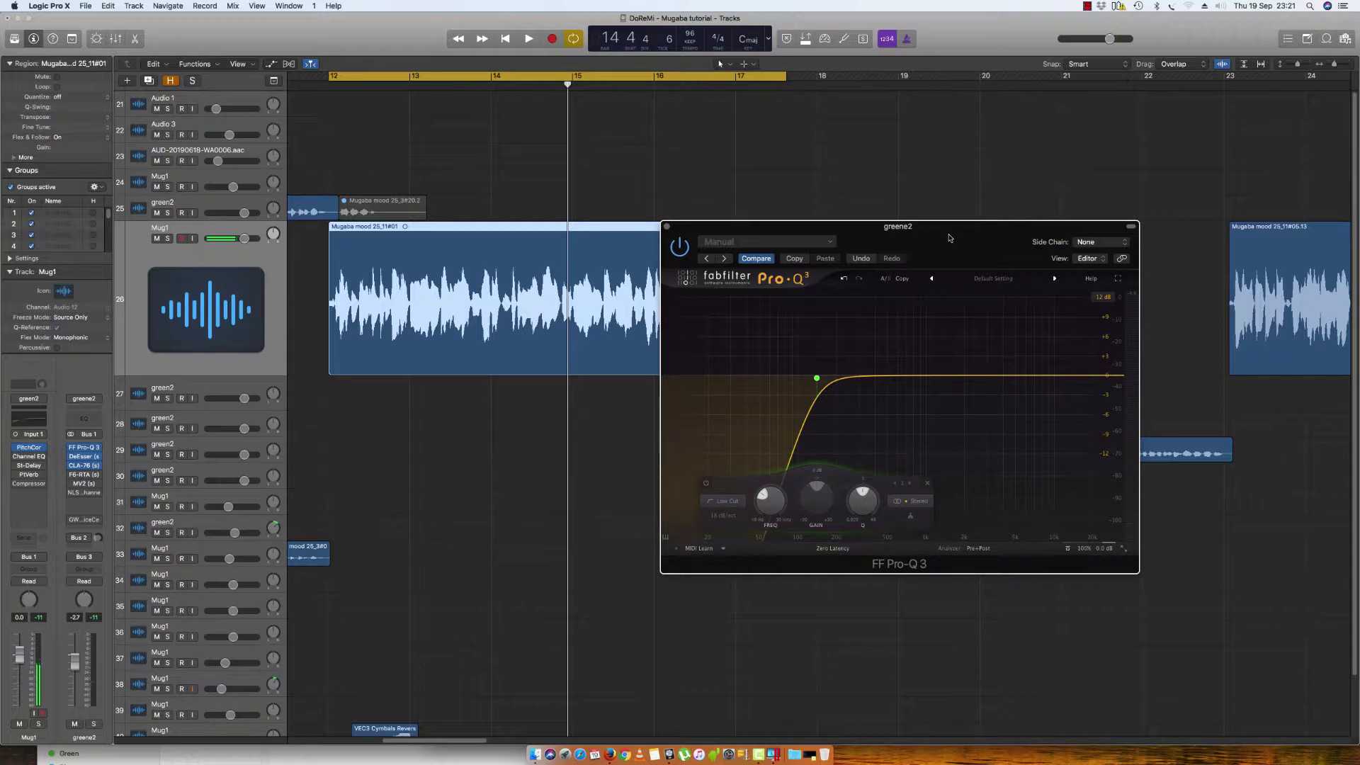
{"action": "left_click_drag", "start_coordinate": [949, 238], "coordinate": [915, 259]}
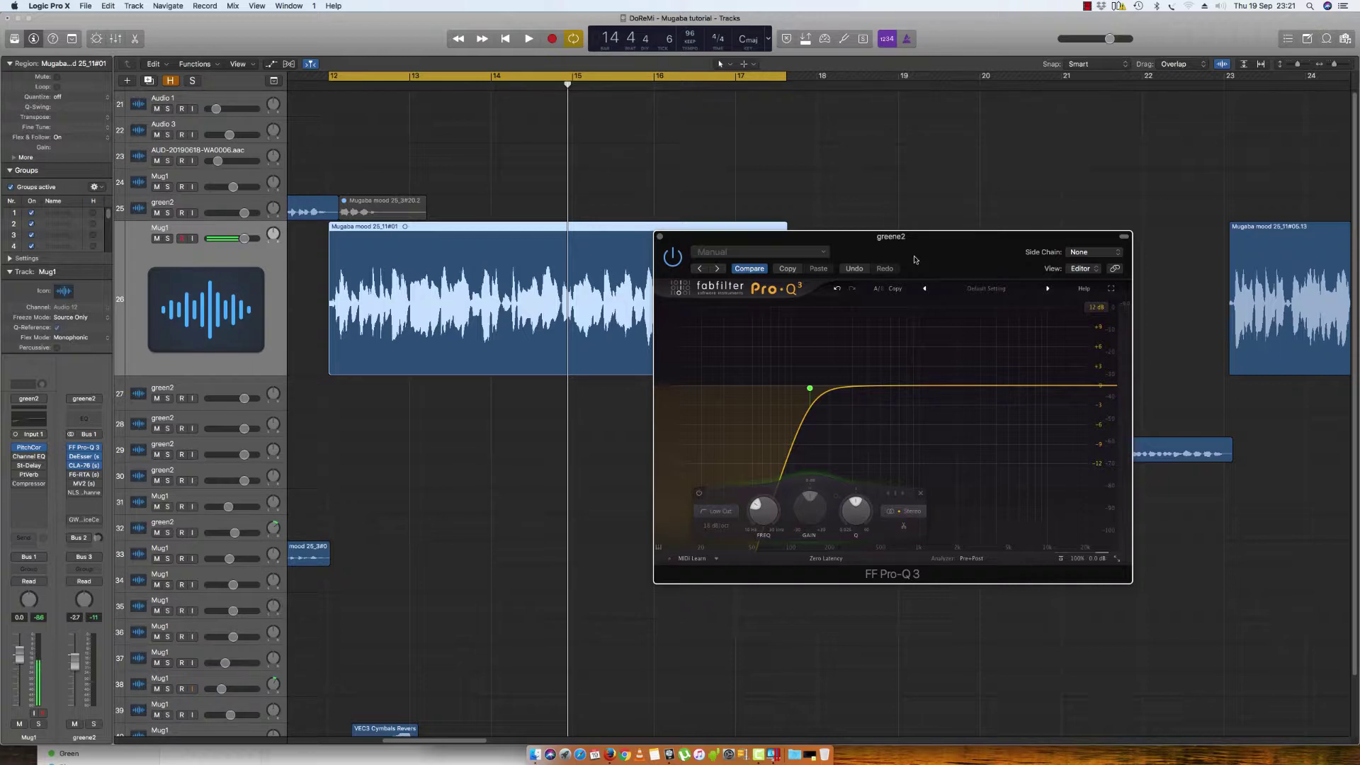
{"action": "mouse_move", "coordinate": [811, 390]}
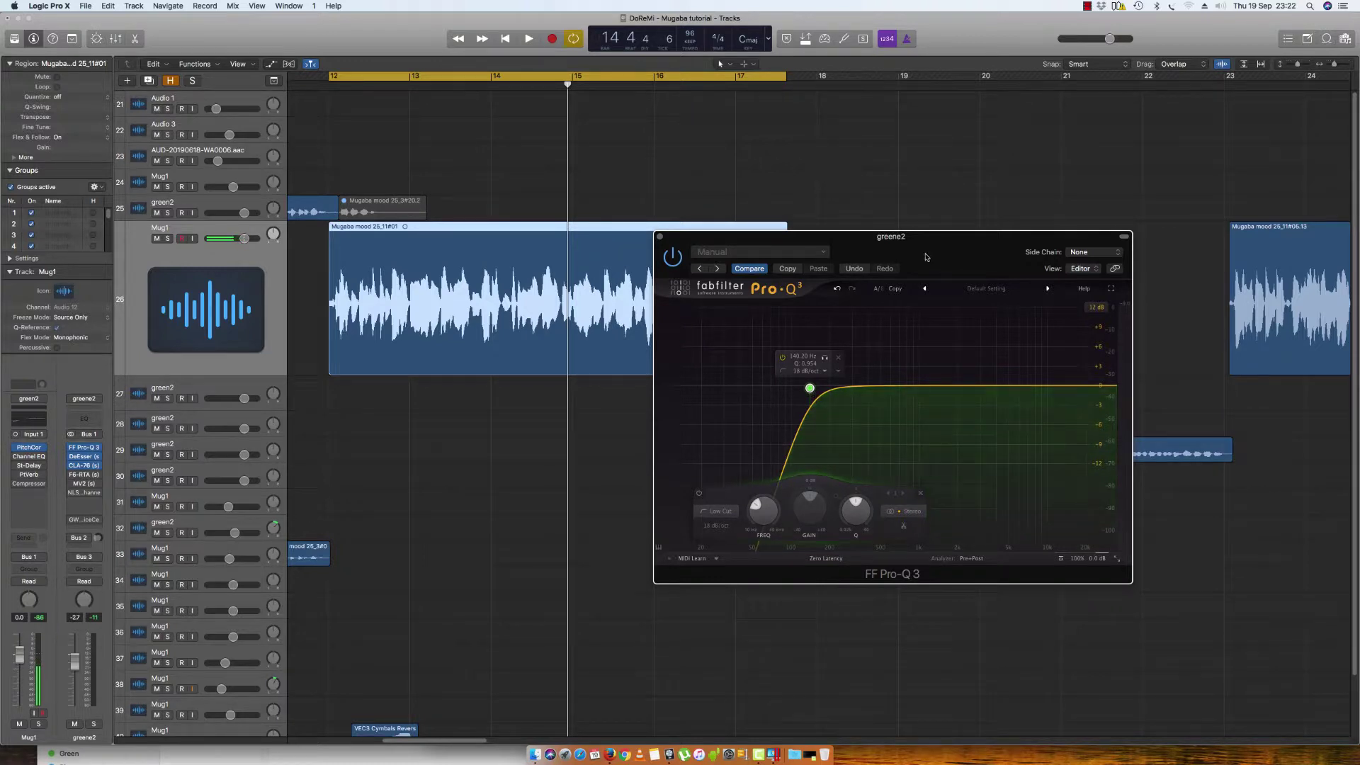
{"action": "left_click_drag", "start_coordinate": [811, 236], "coordinate": [853, 206]}
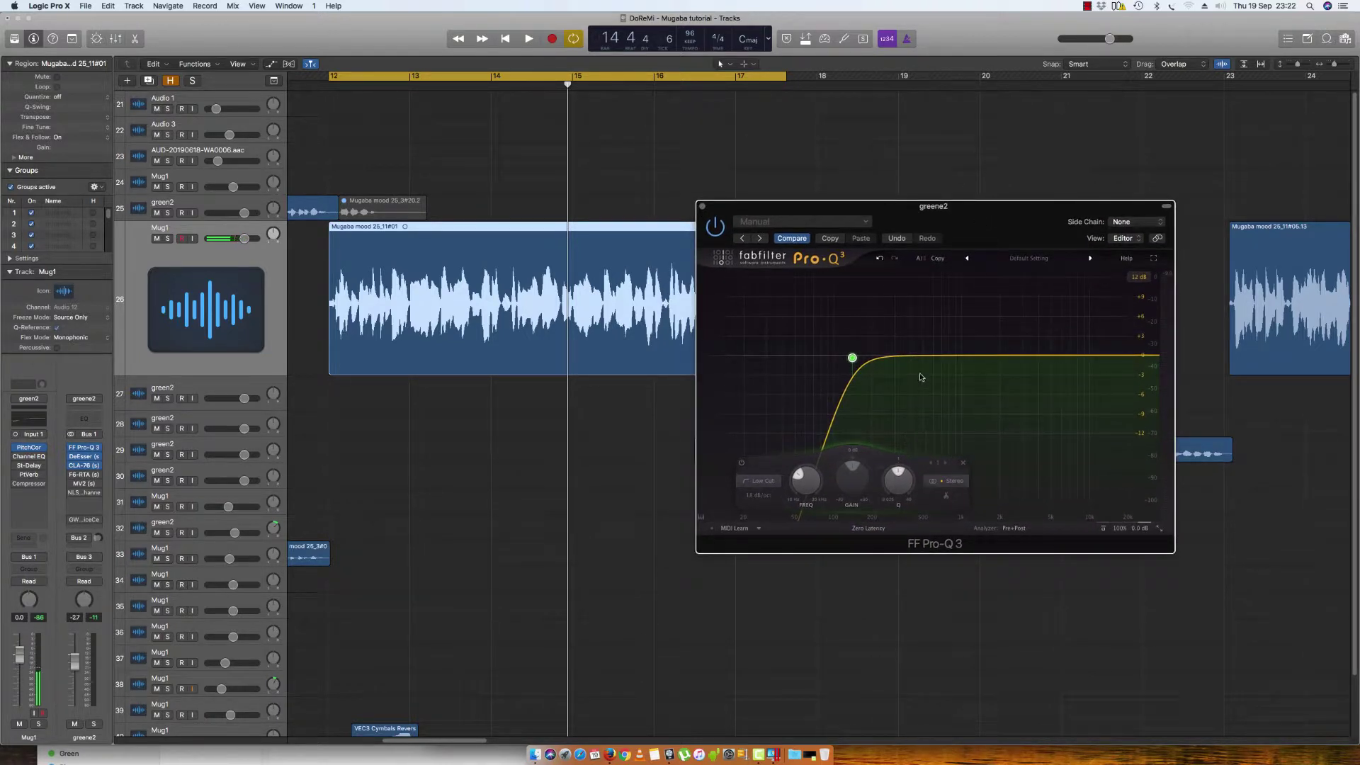
Add a bell band boosted about 11.5 dB near 215 Hz and audition its range in isolation during playback.
{"action": "mouse_move", "coordinate": [911, 358]}
{"action": "key", "text": "space"}
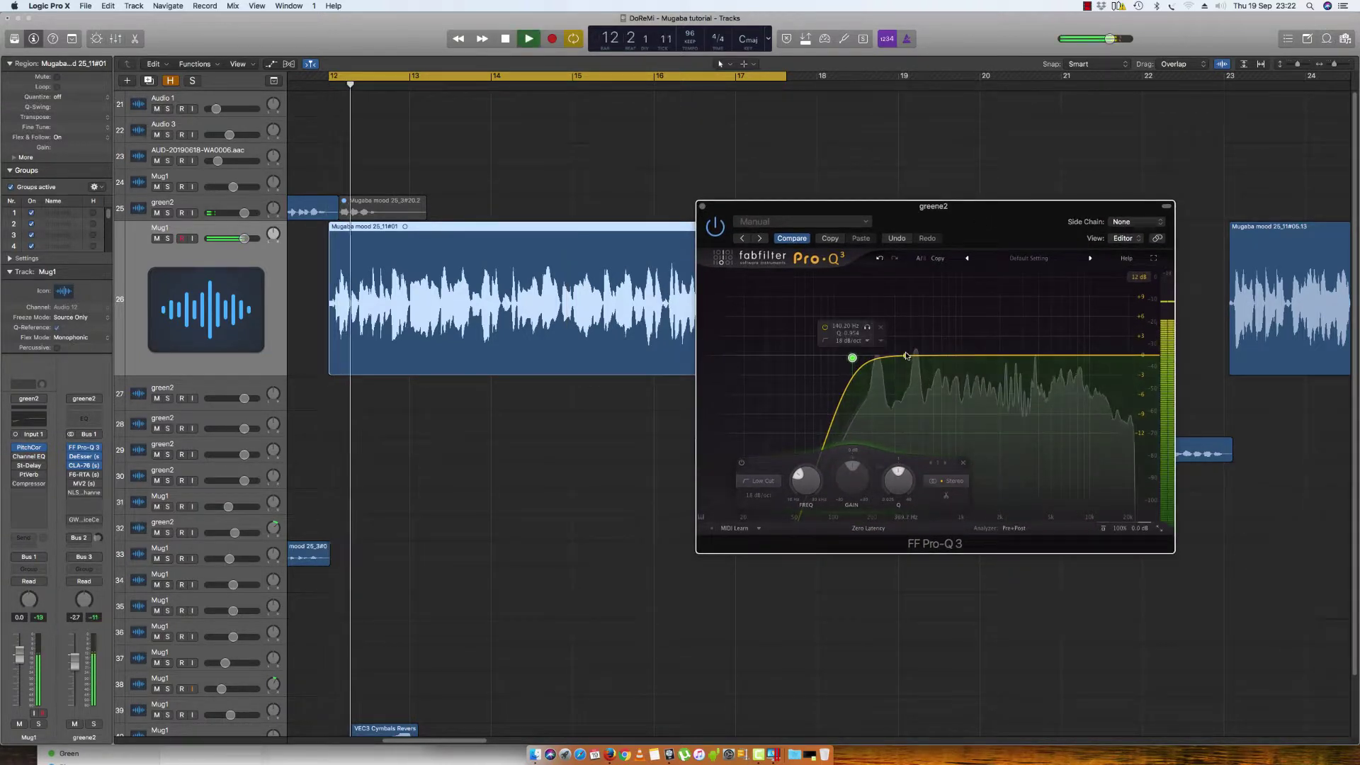
{"action": "left_click_drag", "start_coordinate": [911, 358], "coordinate": [889, 310]}
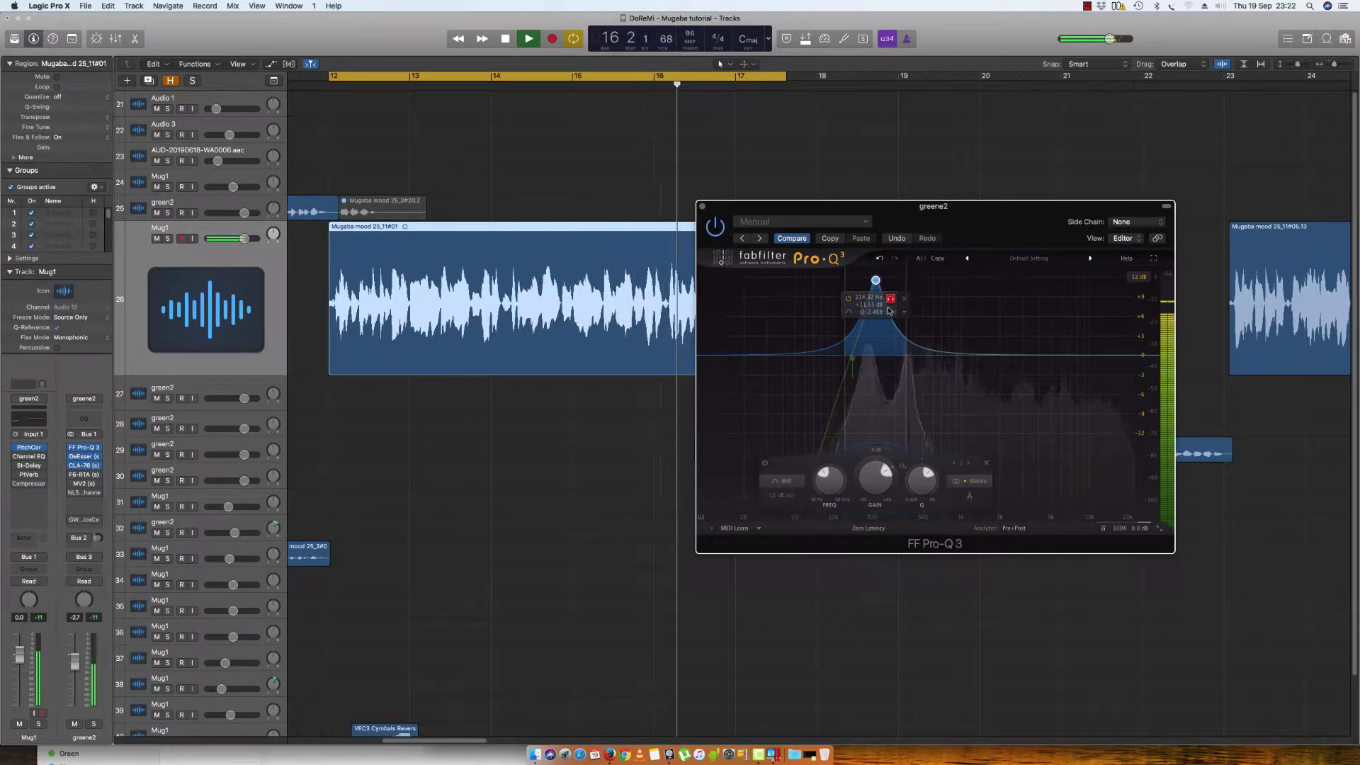
{"action": "key", "text": "space"}
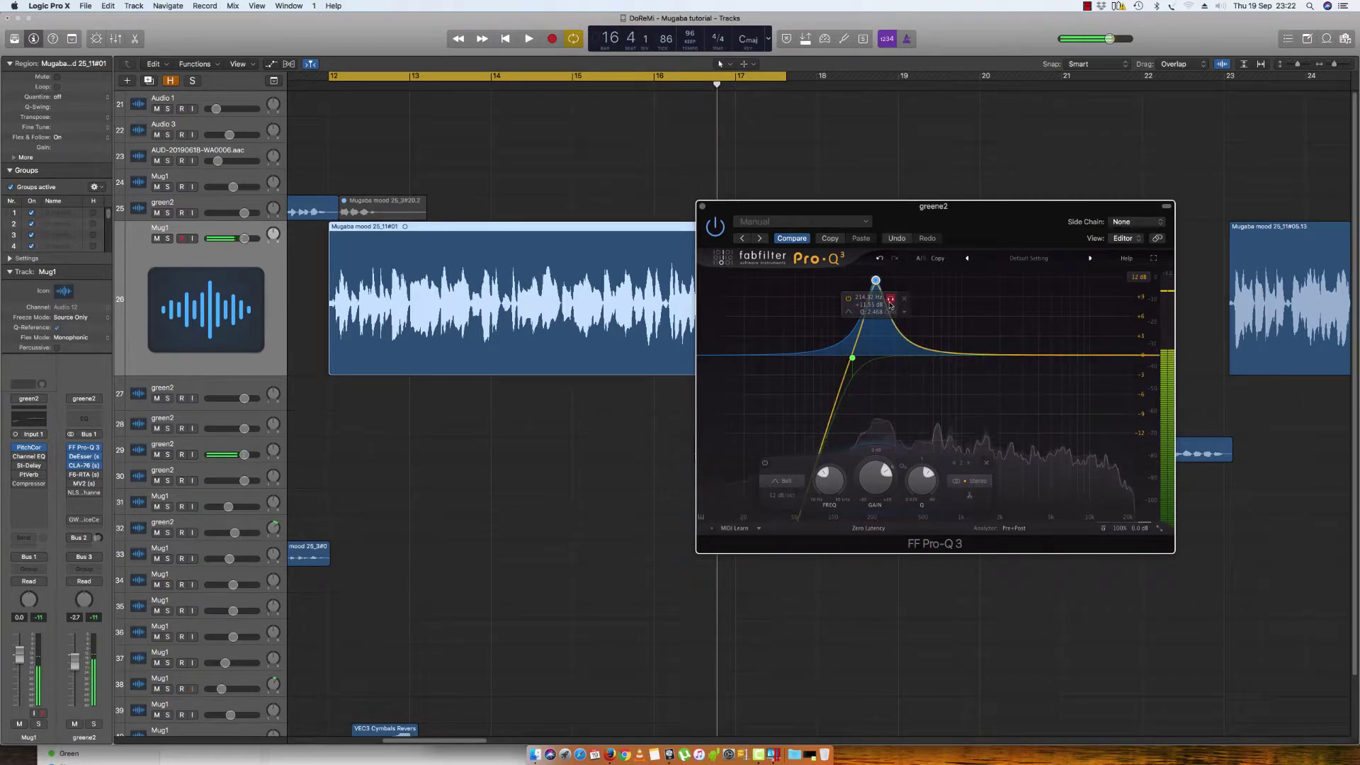
Turn the boosted bell band into a cut of about 4.1 dB at about 219 Hz while auditioning the mix.
{"action": "mouse_move", "coordinate": [876, 481]}
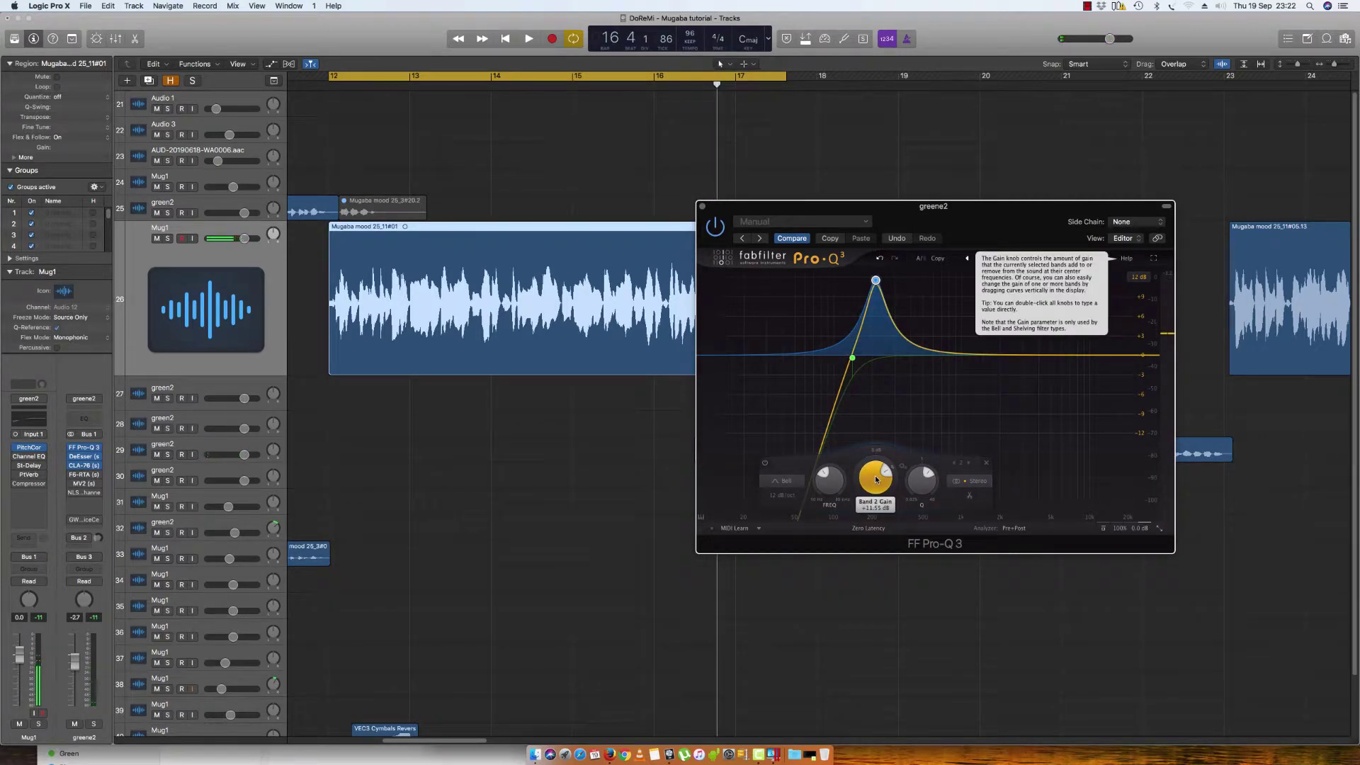
{"action": "scroll", "coordinate": [875, 479], "scroll_direction": "down", "scroll_amount": 10}
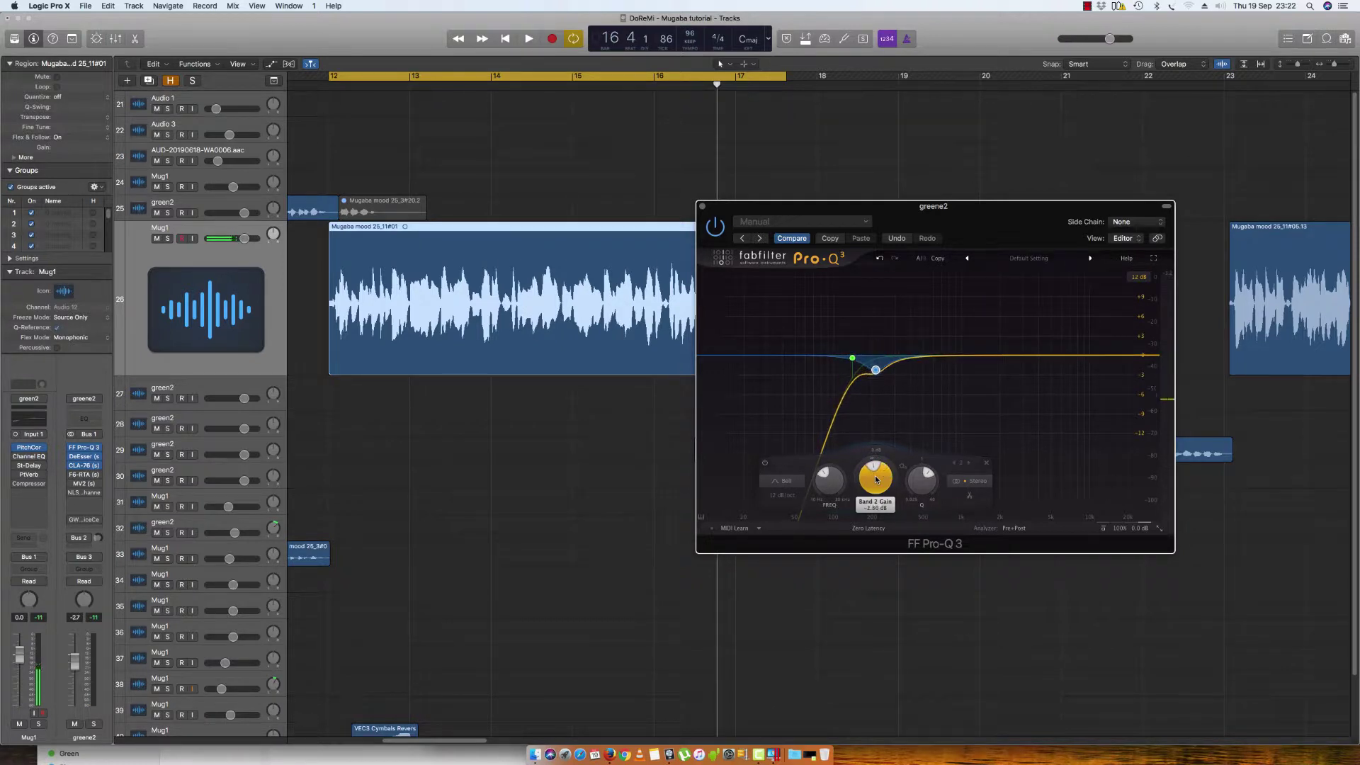
{"action": "scroll", "coordinate": [875, 479], "scroll_direction": "down", "scroll_amount": 2}
{"action": "key", "text": "space"}
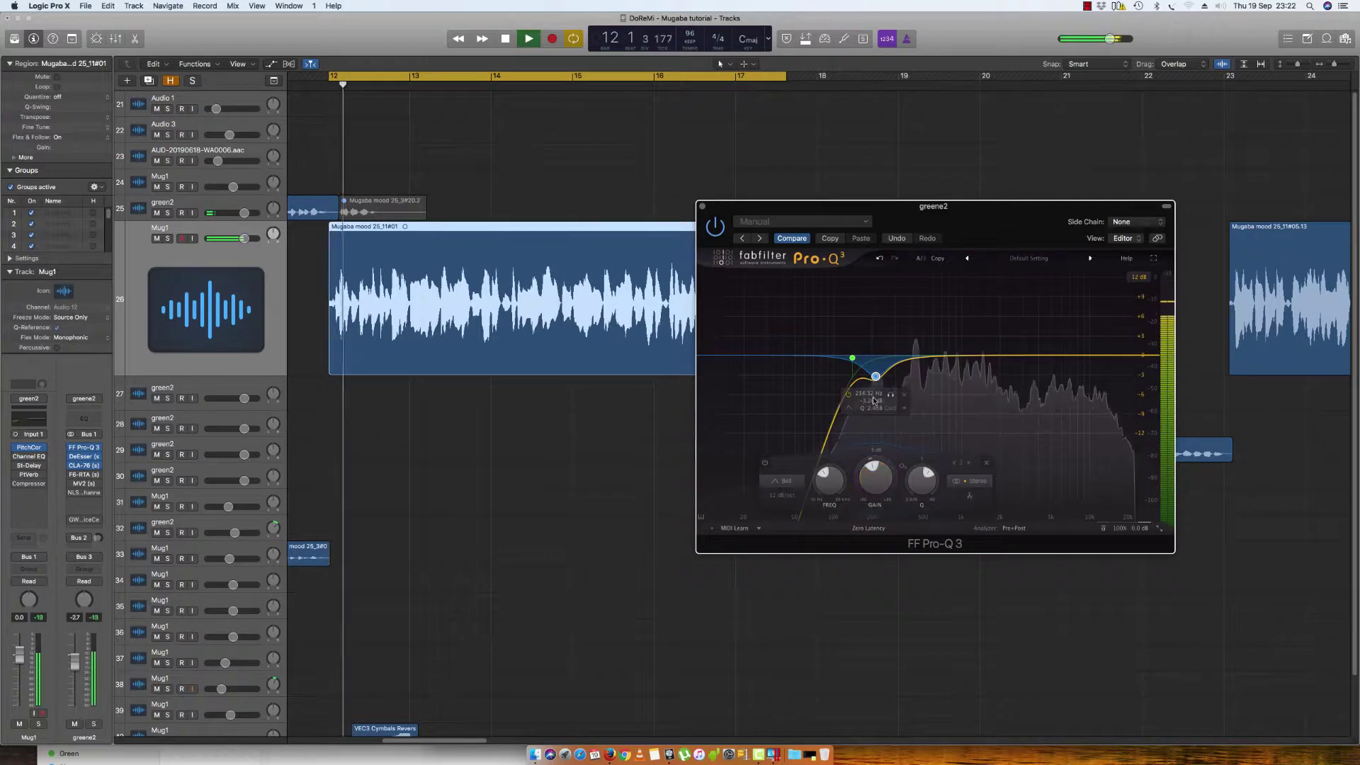
{"action": "left_click_drag", "start_coordinate": [876, 380], "coordinate": [878, 384]}
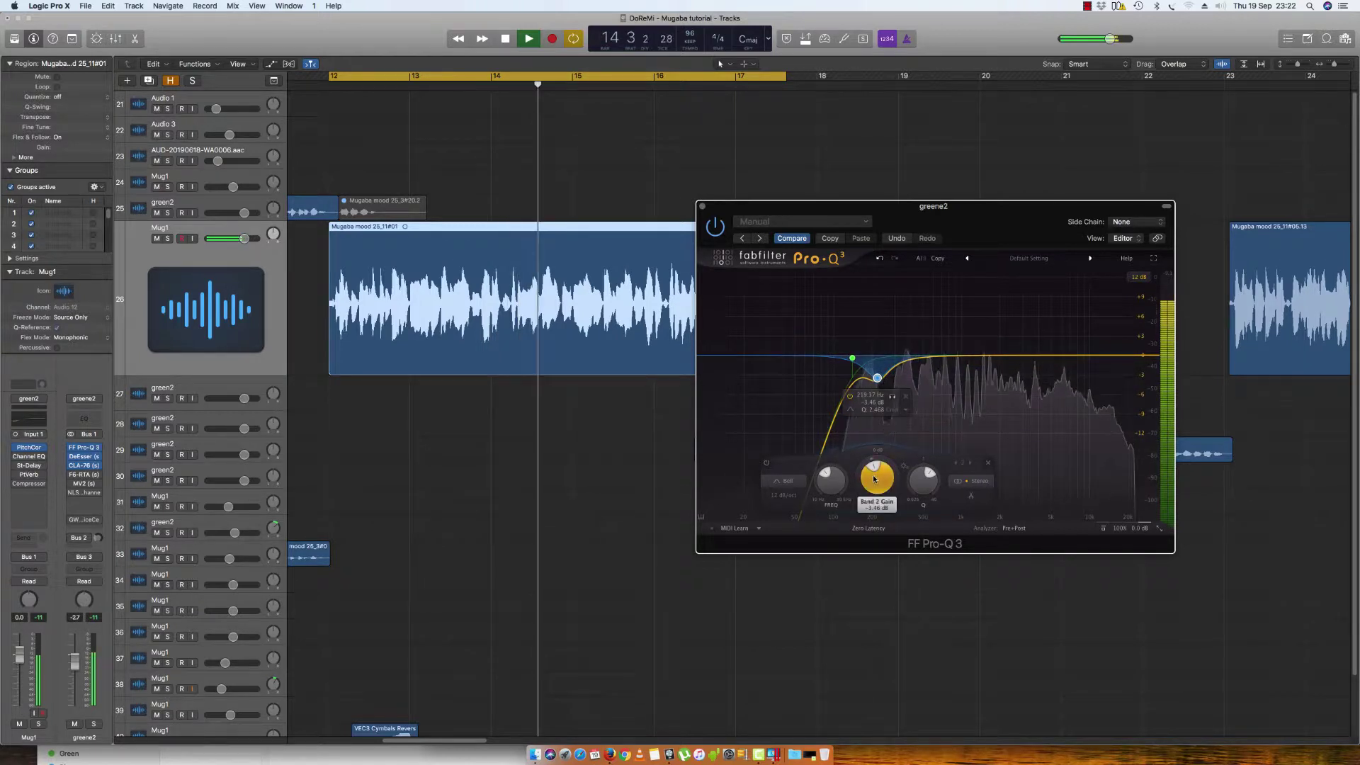
{"action": "left_click_drag", "start_coordinate": [874, 480], "coordinate": [873, 484]}
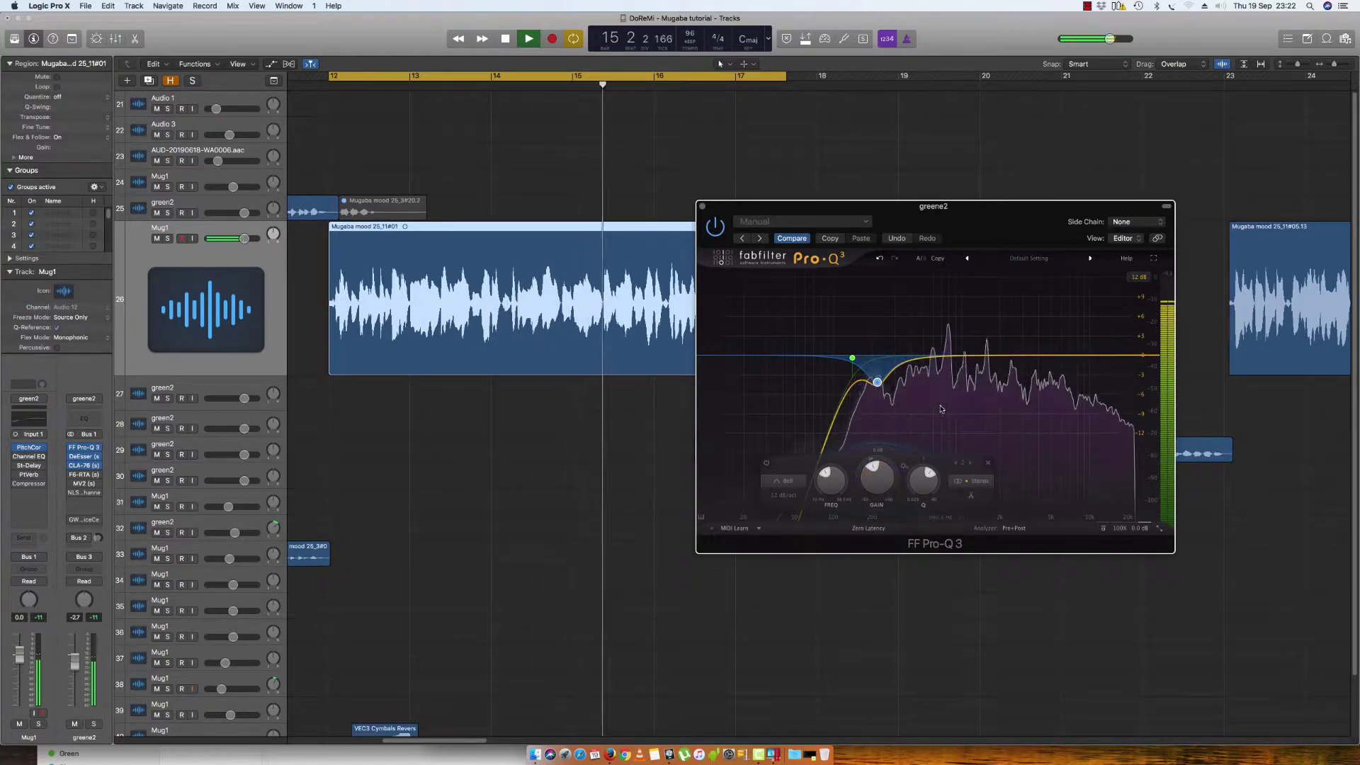
{"action": "key", "text": "space"}
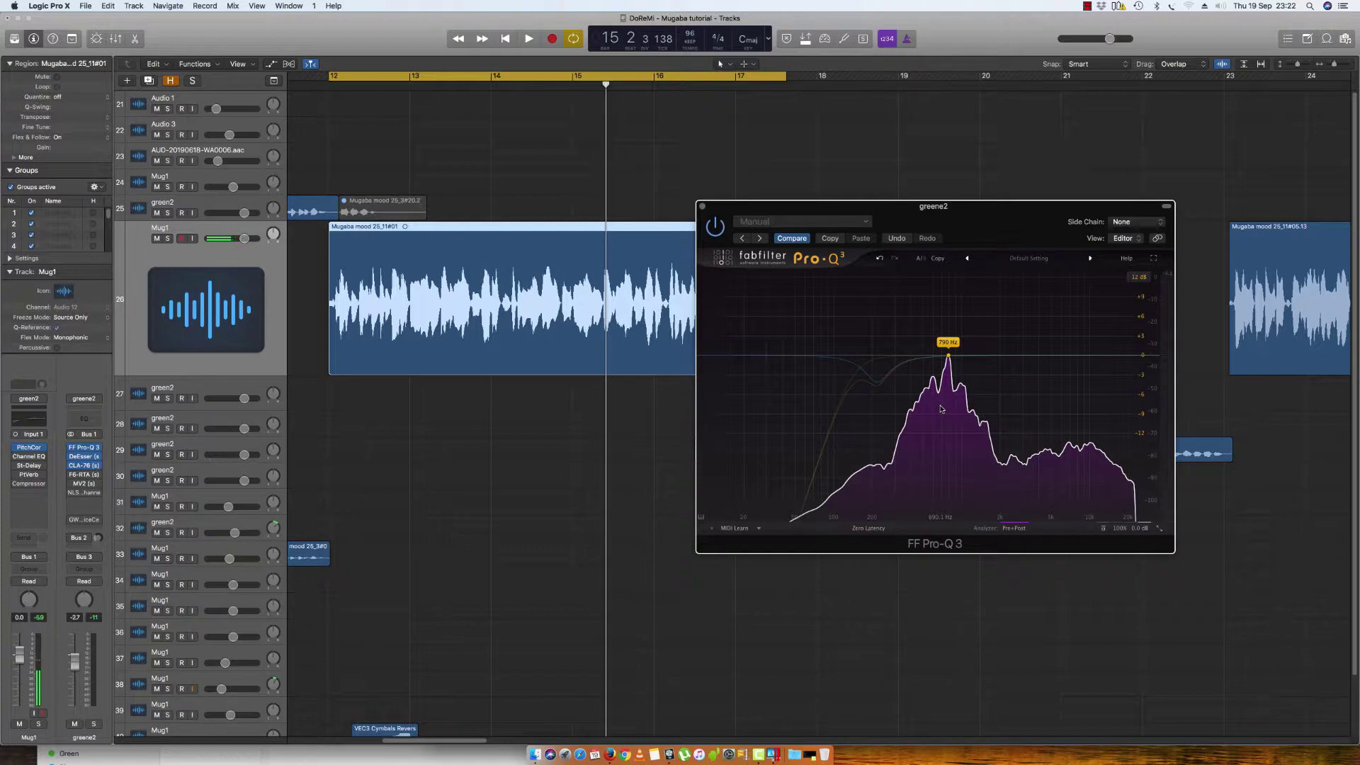
Solo the Mug1 vocal and compare its sound with the equalizer bypassed and enabled.
{"action": "mouse_move", "coordinate": [913, 376]}
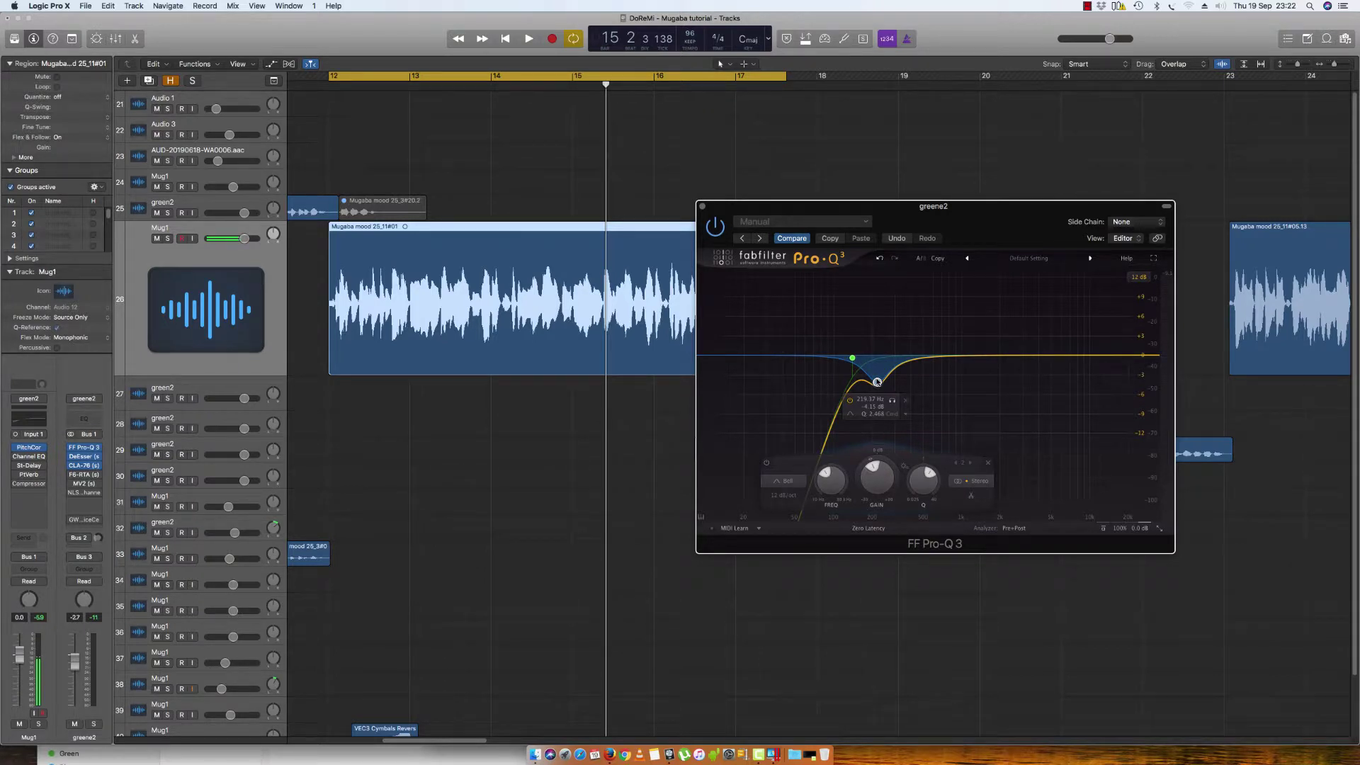
{"action": "key", "text": "space"}
{"action": "left_click", "coordinate": [168, 239]}
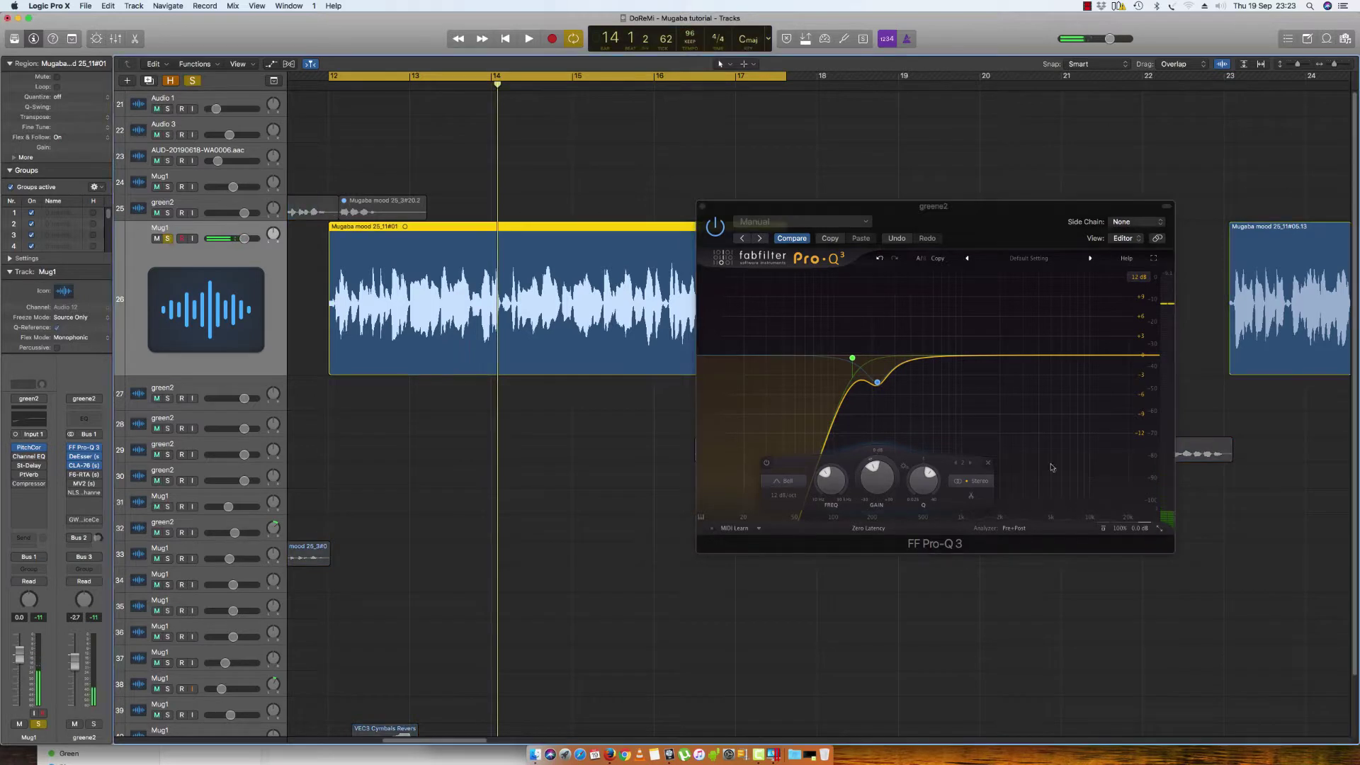
{"action": "key", "text": "space"}
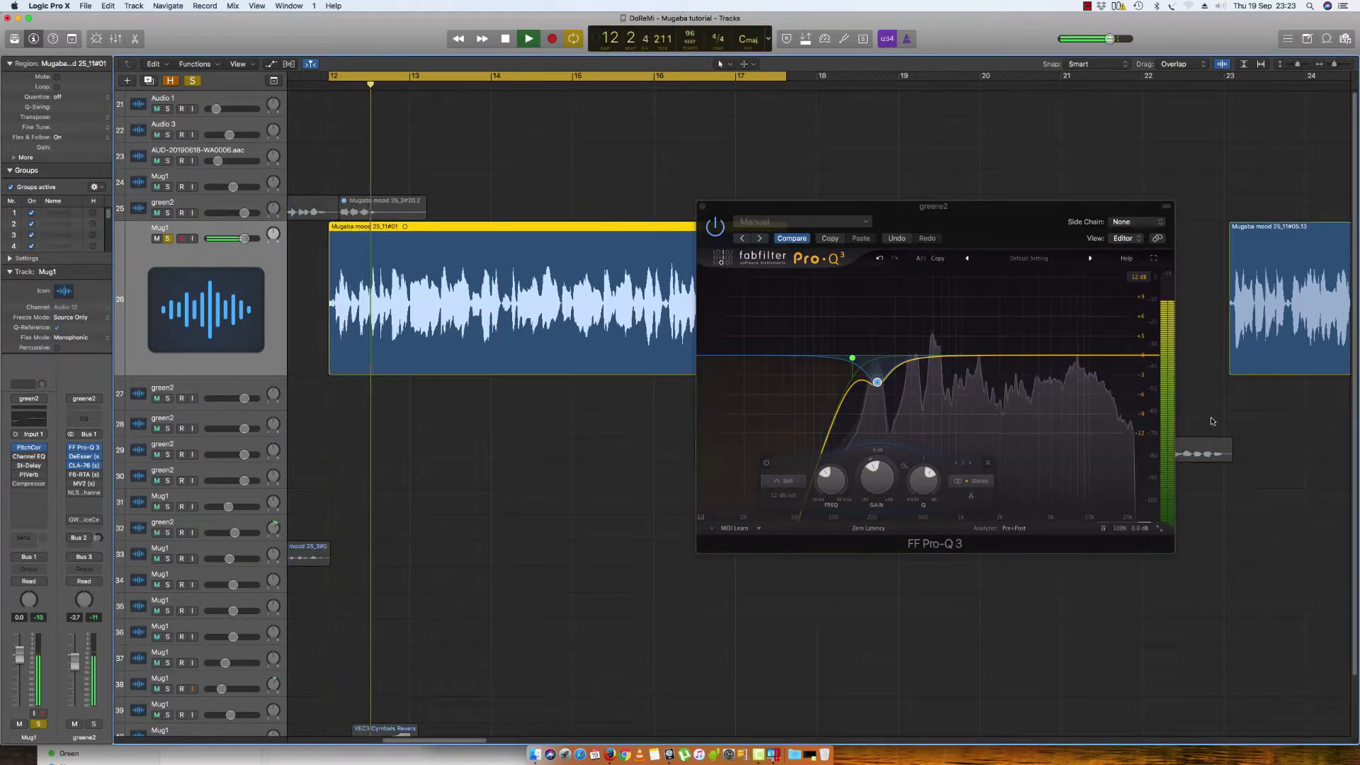
{"action": "left_click", "coordinate": [715, 227]}
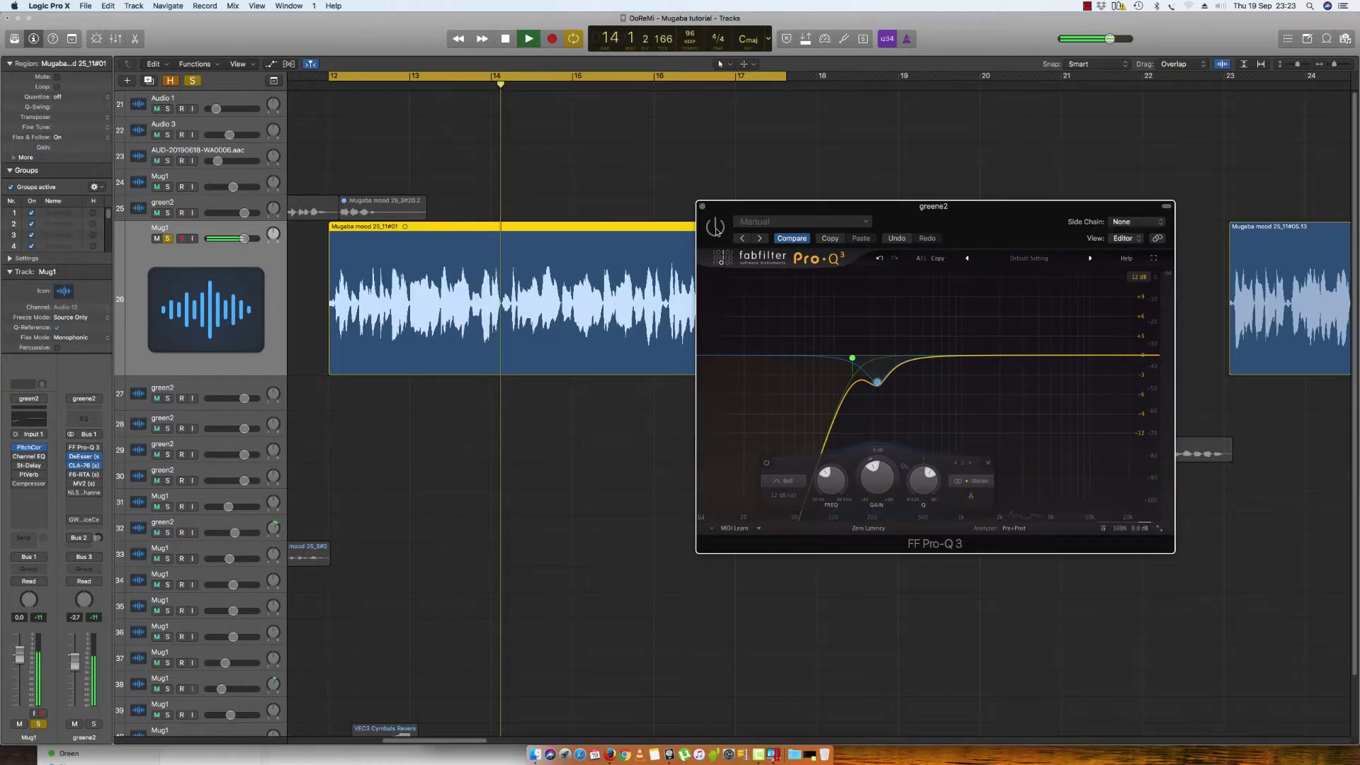
{"action": "left_click", "coordinate": [715, 227]}
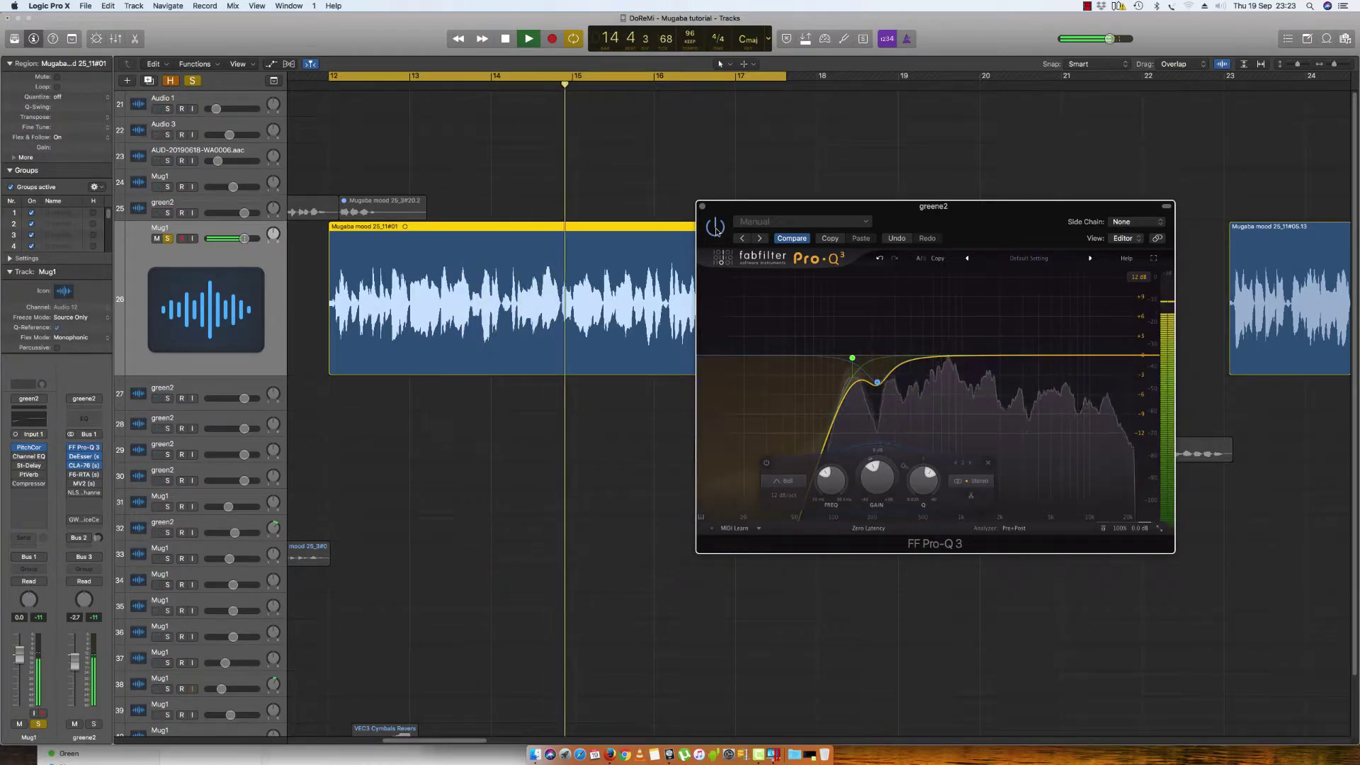
{"action": "key", "text": "space"}
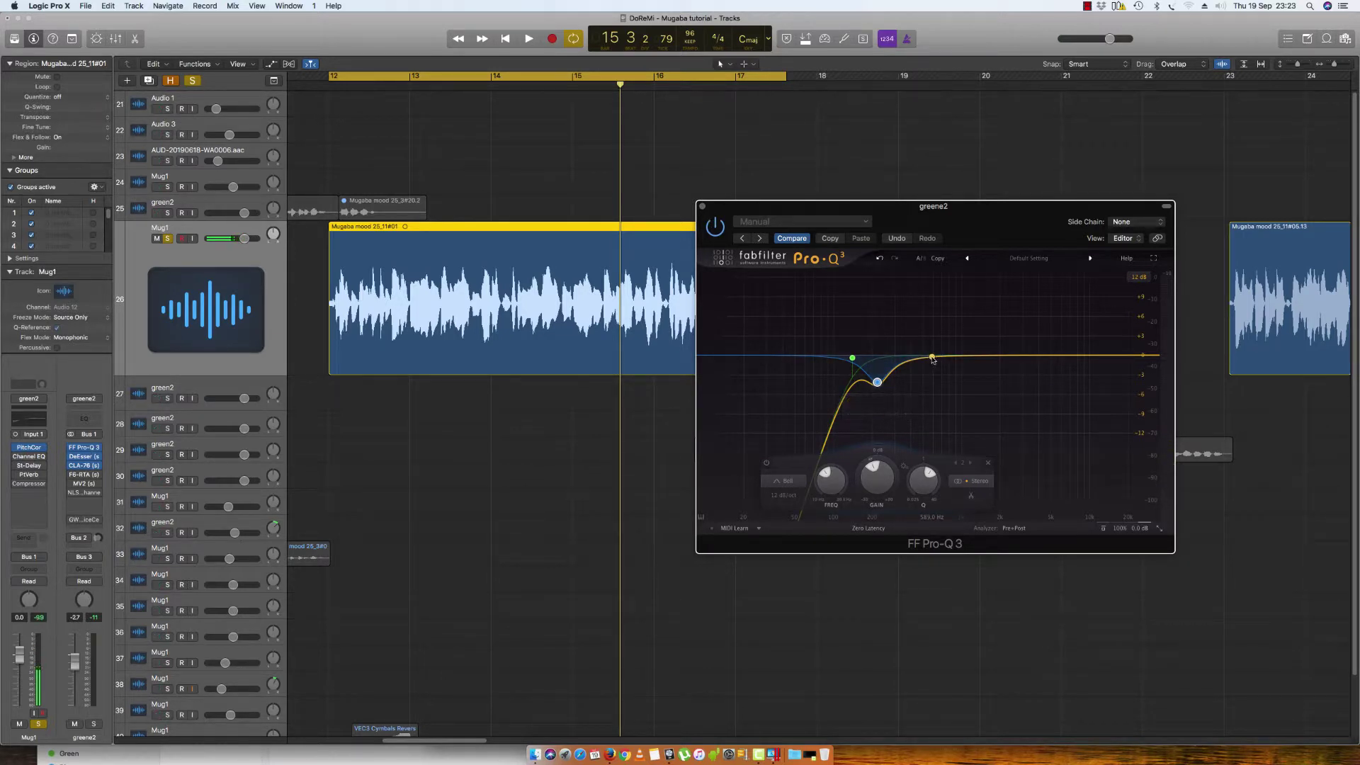
Add a narrow bell band boosted about 8.8 dB near 417 Hz, auditioning it in the full mix with the vocal's solo off.
{"action": "left_click_drag", "start_coordinate": [933, 360], "coordinate": [931, 344]}
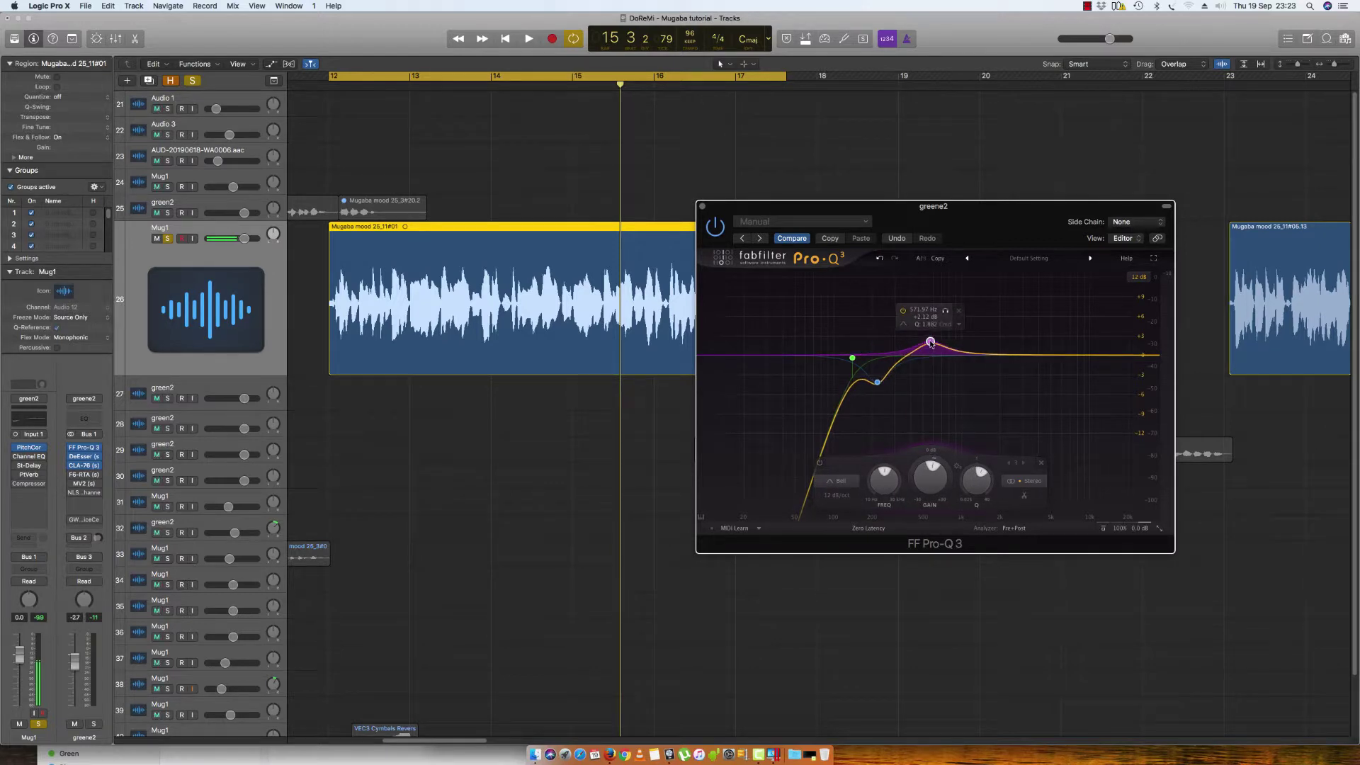
{"action": "left_click", "coordinate": [168, 238]}
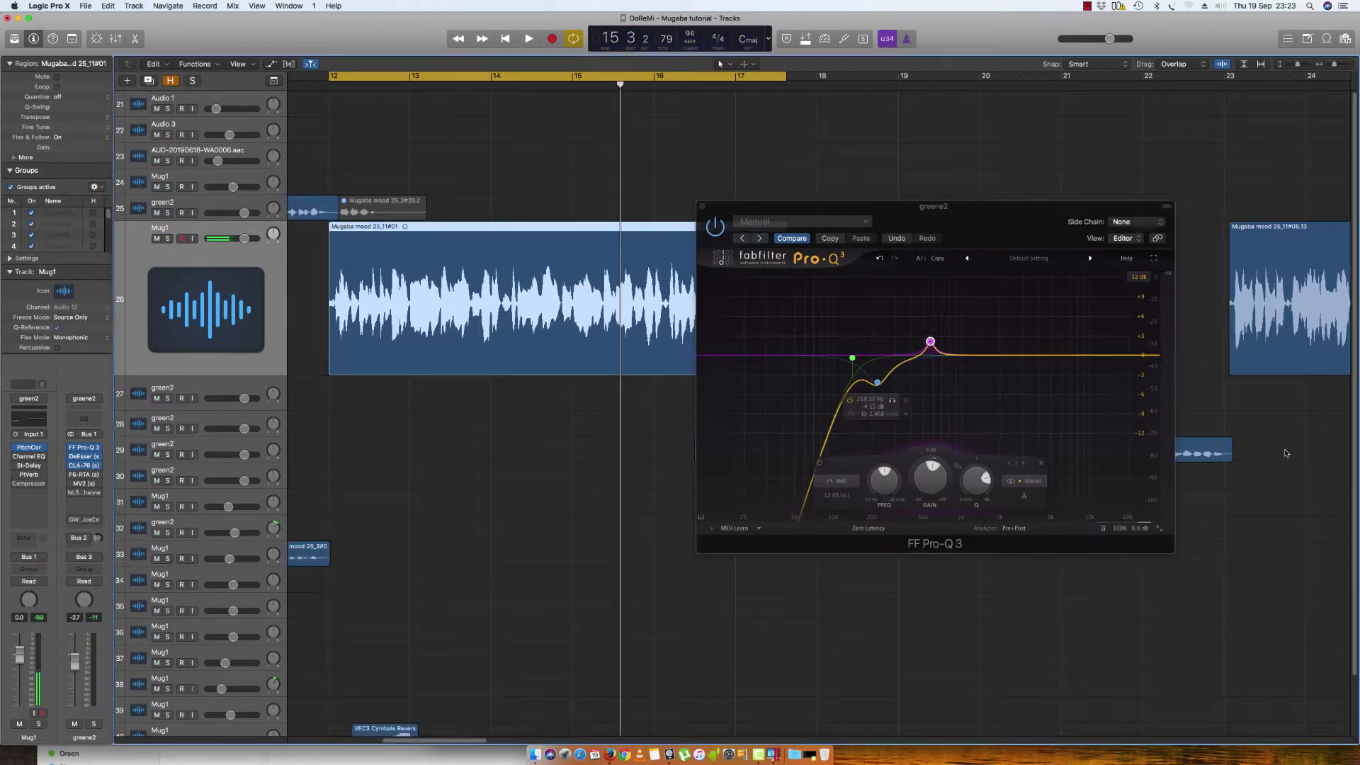
{"action": "key", "text": "space"}
{"action": "mouse_move", "coordinate": [933, 342]}
{"action": "left_mouse_down"}
{"action": "mouse_move", "coordinate": [928, 298]}
{"action": "mouse_move", "coordinate": [922, 326]}
{"action": "left_mouse_up"}
{"action": "key", "text": "space"}
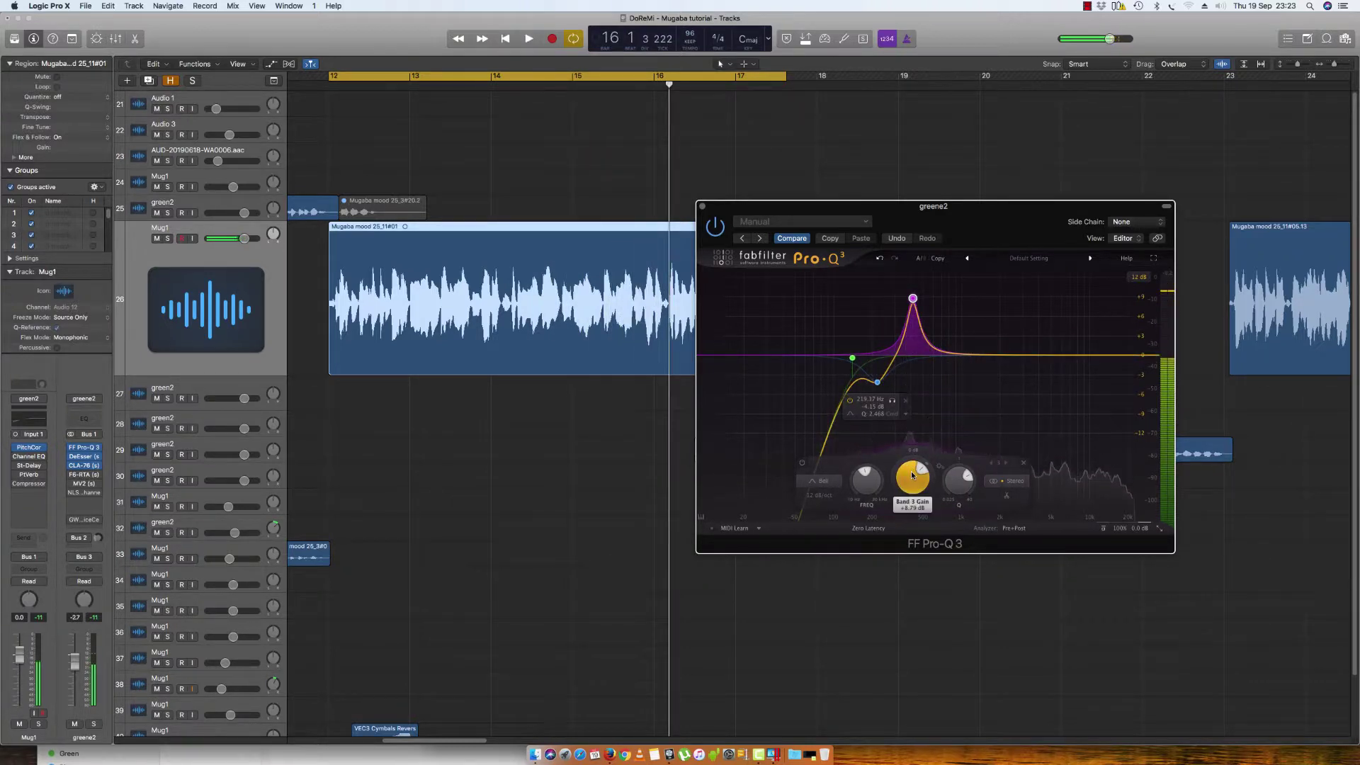
Lower the new bell band's gain to about -3.9 dB and play the full mix.
{"action": "left_click_drag", "start_coordinate": [911, 468], "coordinate": [912, 475]}
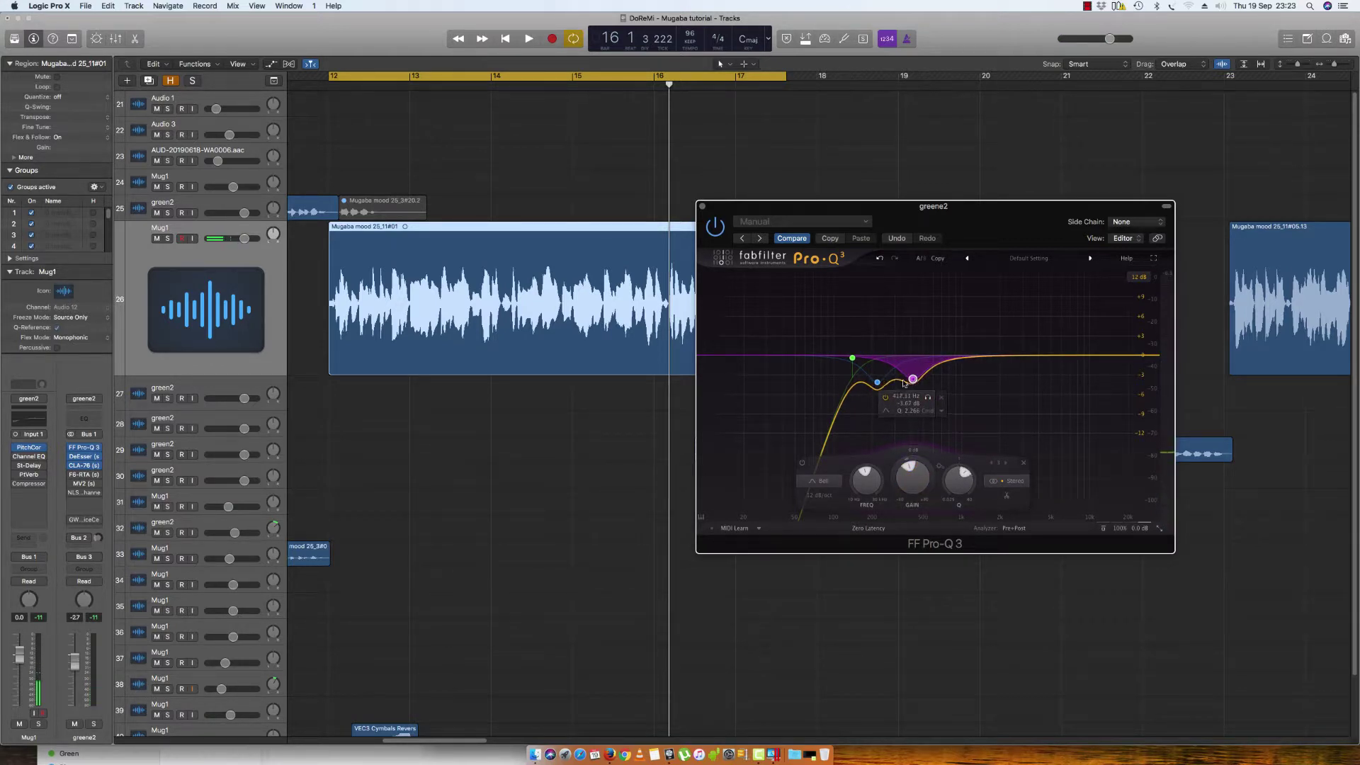
{"action": "key", "text": "space"}
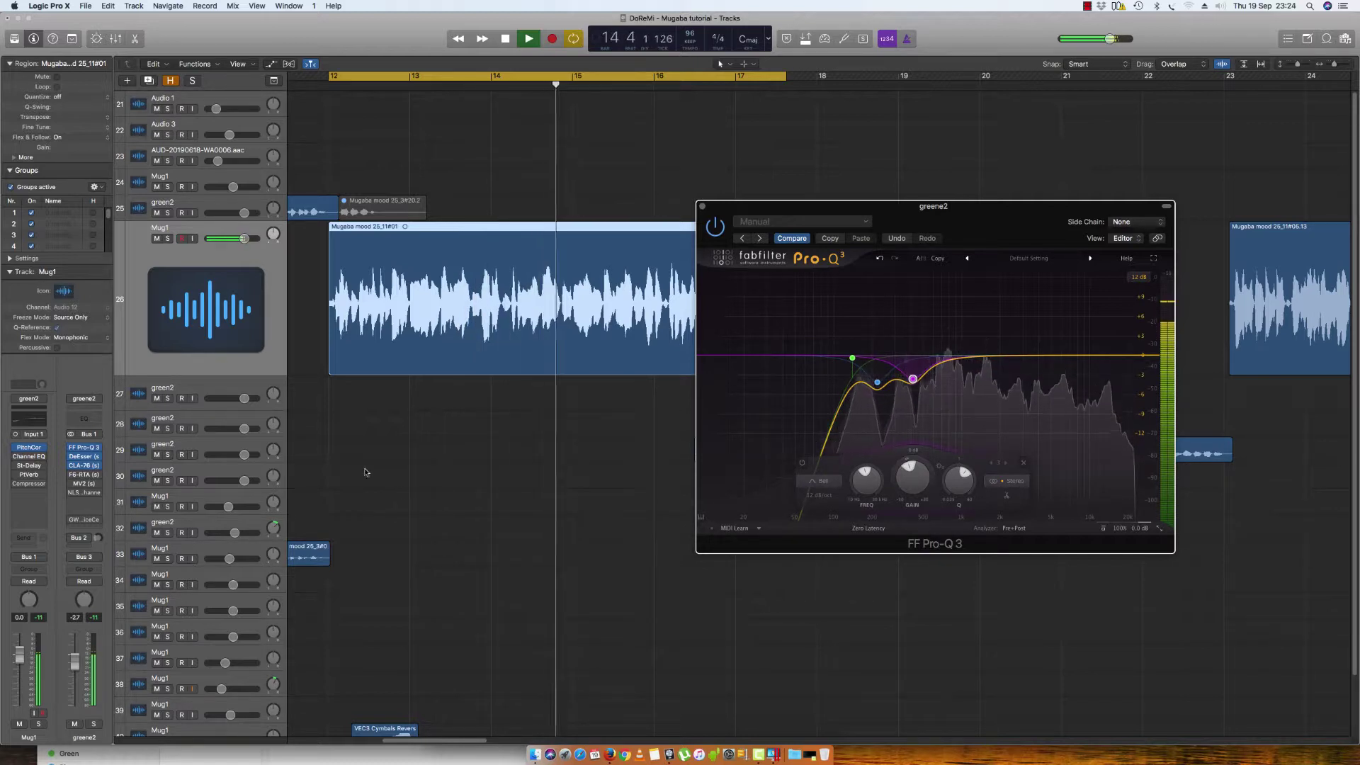
Solo the Mug1 vocal again and compare both bell cuts with the equalizer bypassed and enabled.
{"action": "left_click", "coordinate": [323, 321]}
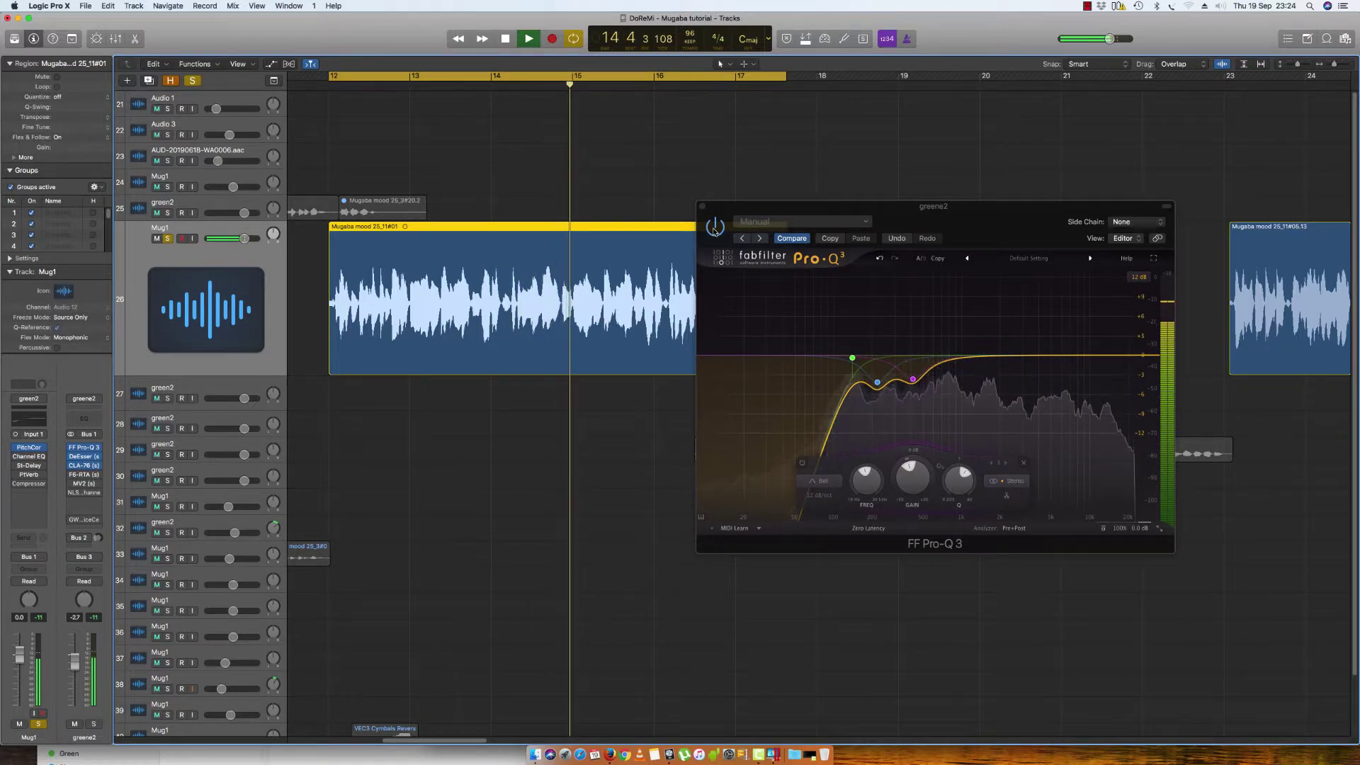
{"action": "key", "text": "space"}
{"action": "left_click", "coordinate": [715, 230]}
{"action": "key", "text": "space"}
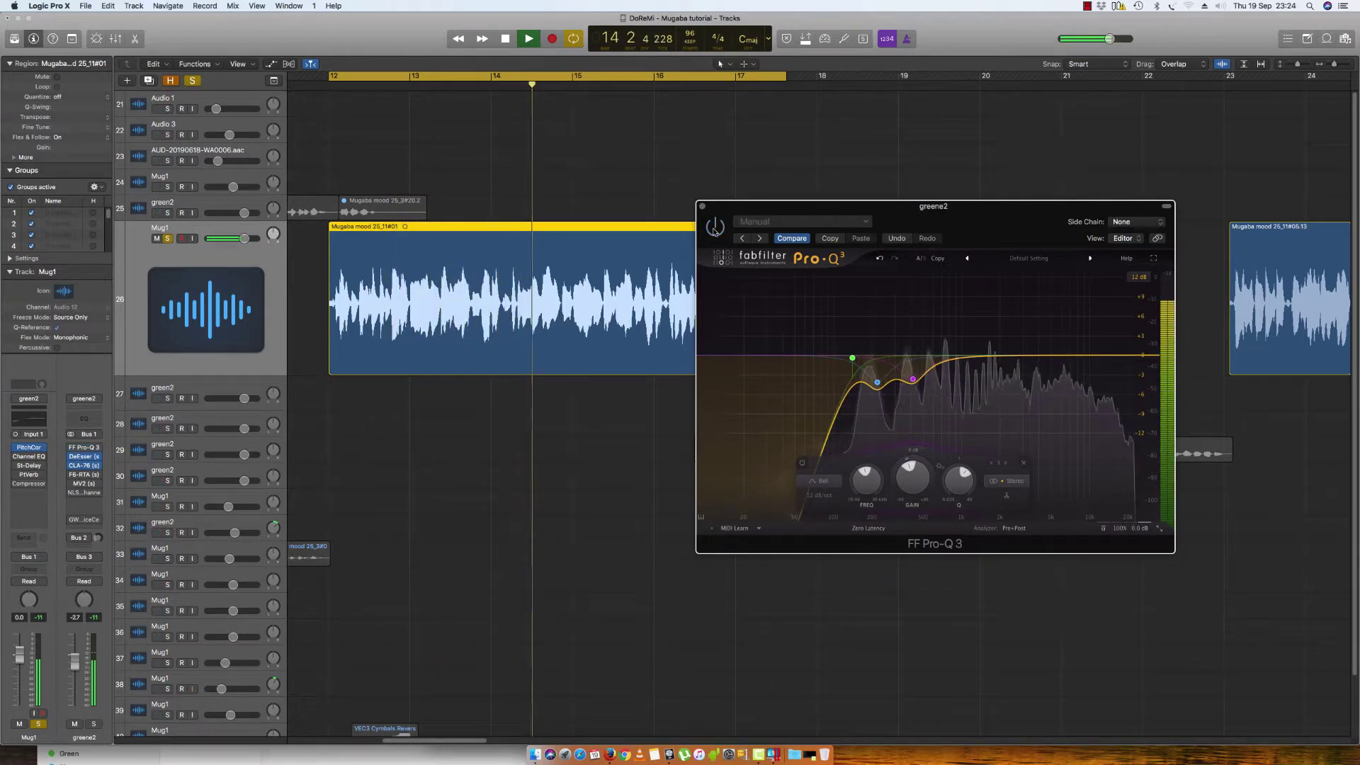
{"action": "key", "text": "space"}
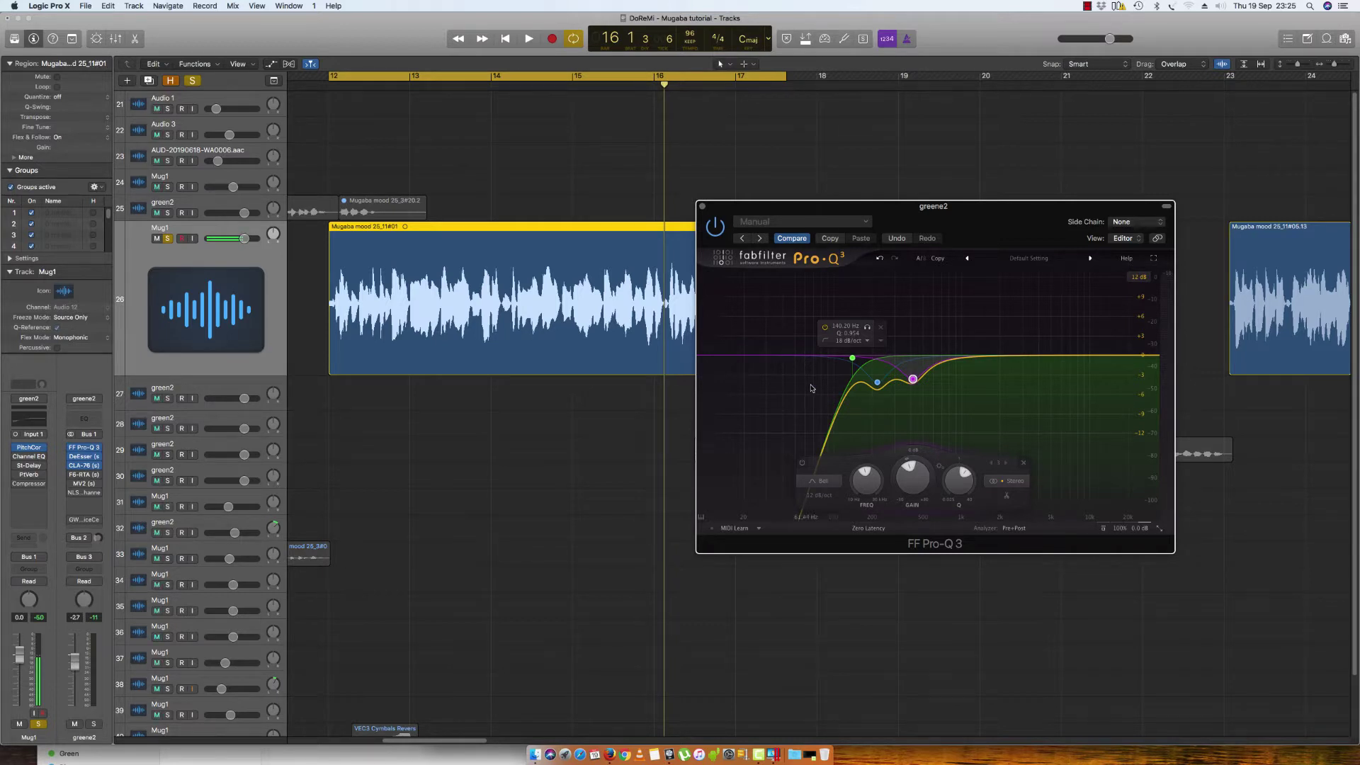
Shift the equalizer window slightly and play the soloed vocal, turning off all solos to hear it in the full mix.
{"action": "mouse_move", "coordinate": [779, 206]}
{"action": "left_mouse_down"}
{"action": "mouse_move", "coordinate": [811, 199]}
{"action": "mouse_move", "coordinate": [798, 196]}
{"action": "left_mouse_up"}
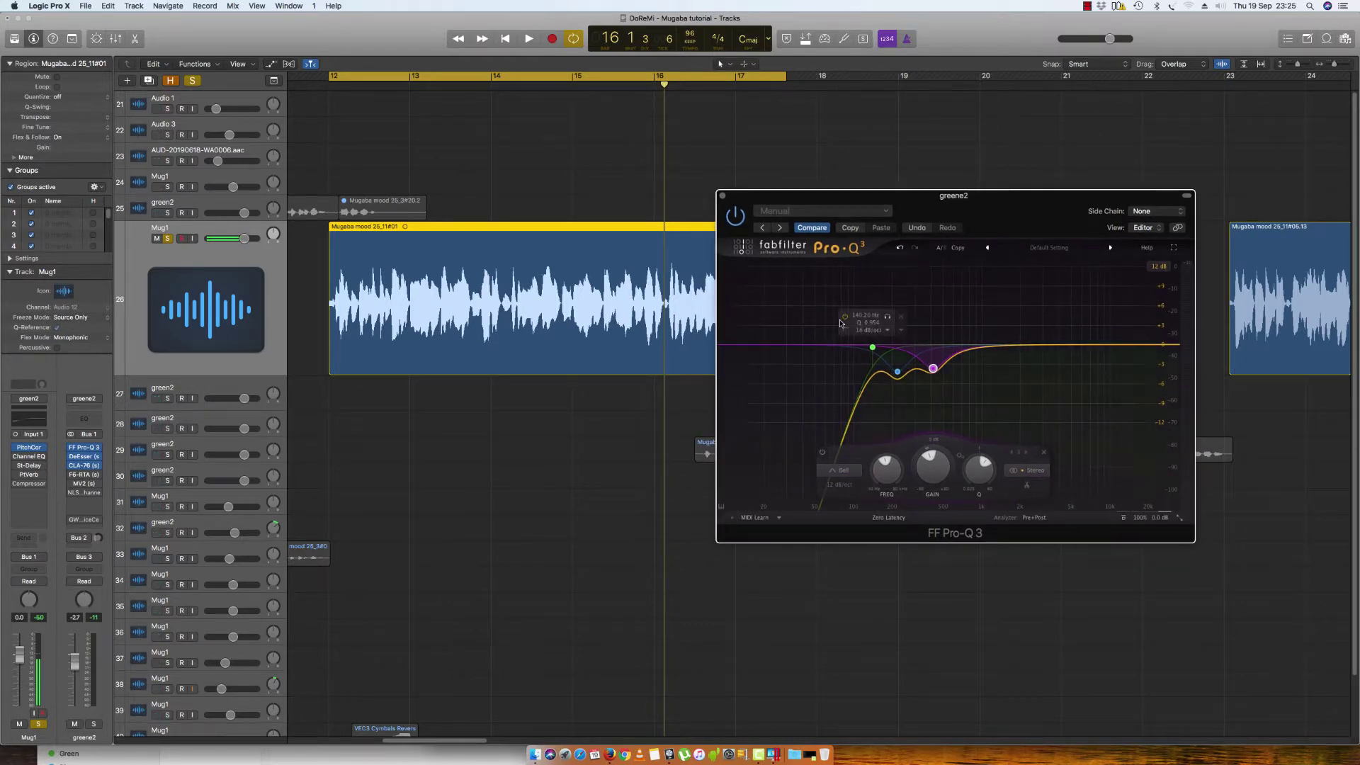
{"action": "key", "text": "space"}
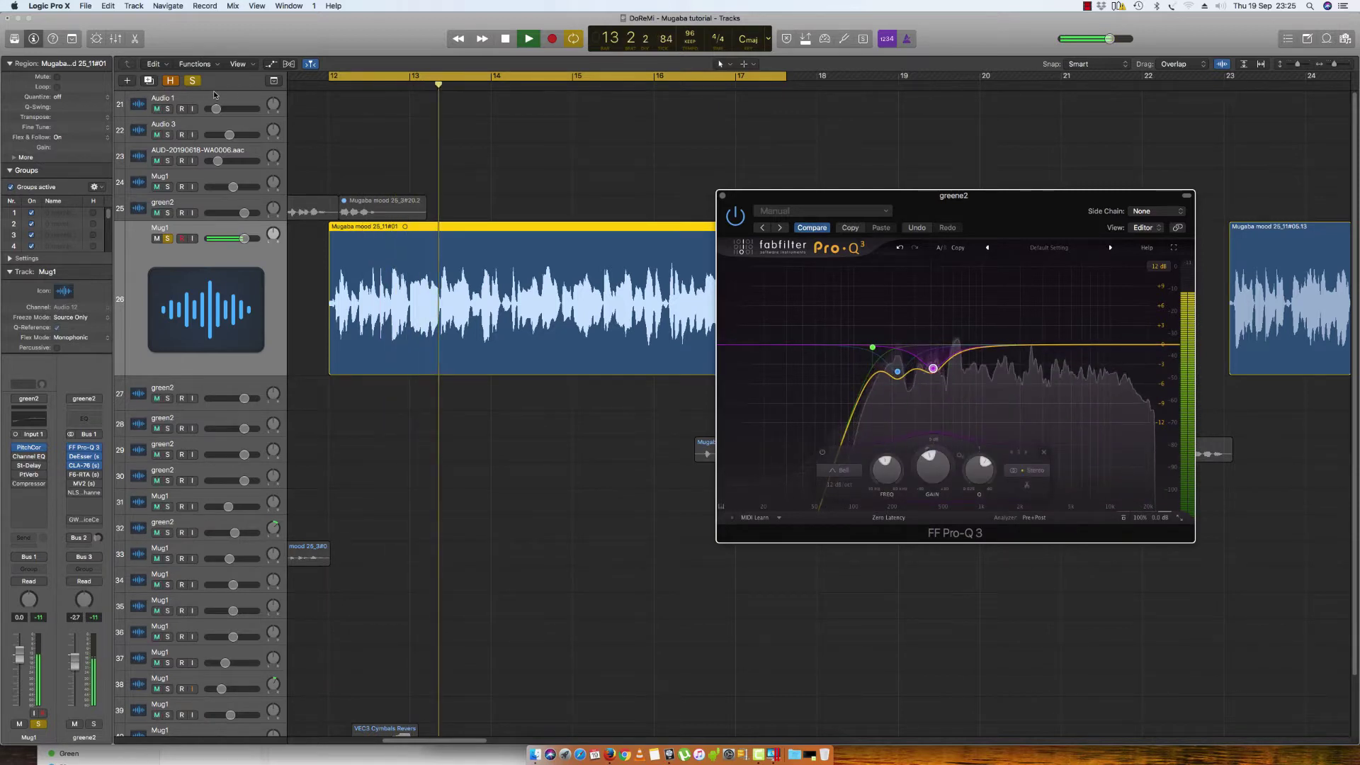
{"action": "left_click", "coordinate": [191, 80]}
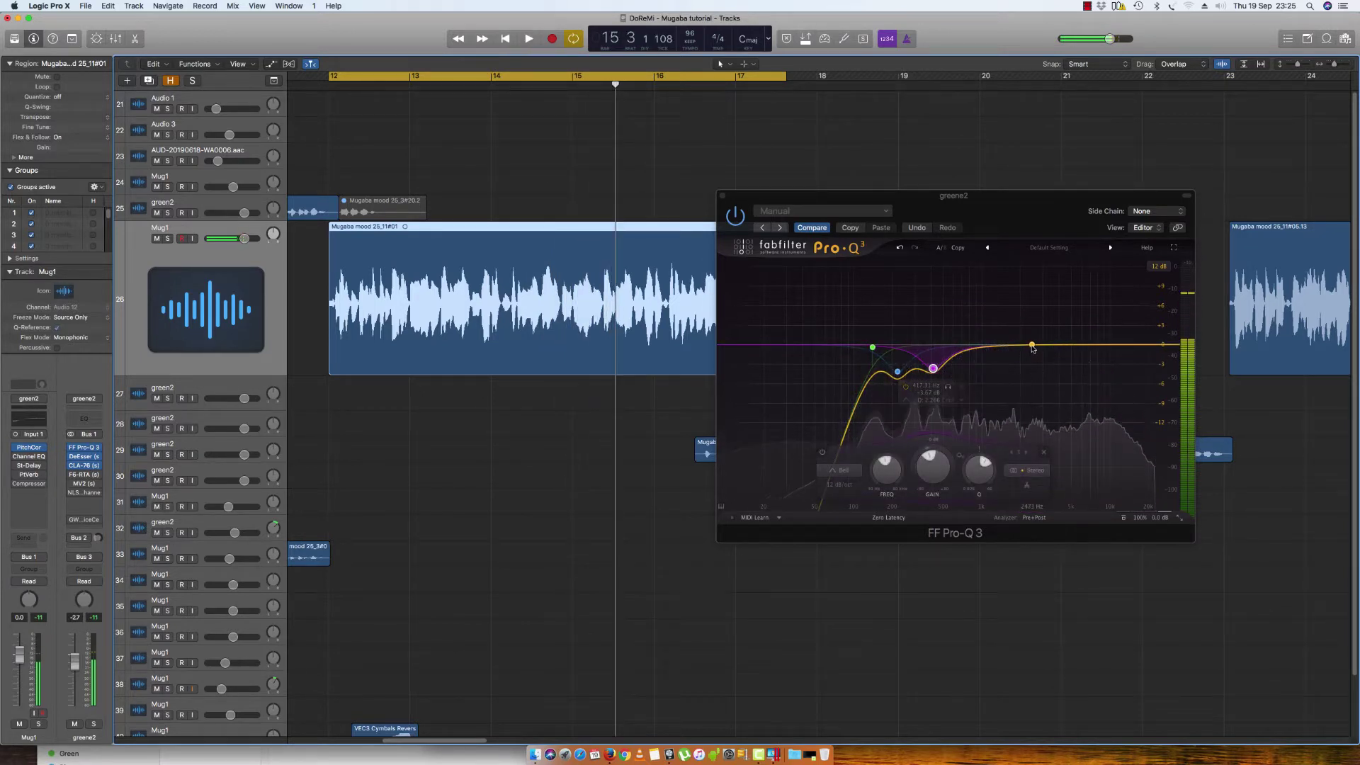
Add a narrow bell band boosted about 10 dB near 2.3 kHz and sweep it down to about 830 Hz while playing the mix.
{"action": "left_click_drag", "start_coordinate": [1032, 346], "coordinate": [1028, 281]}
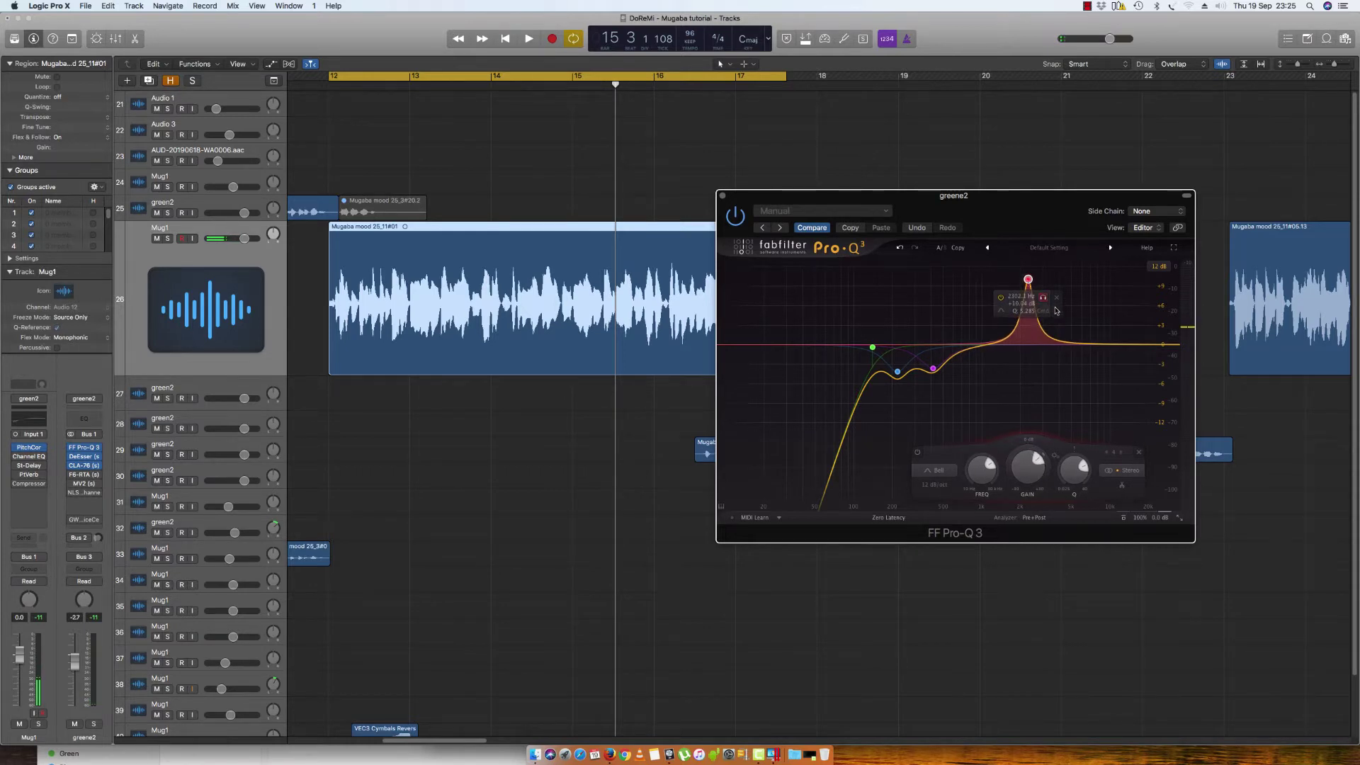
{"action": "key", "text": "space"}
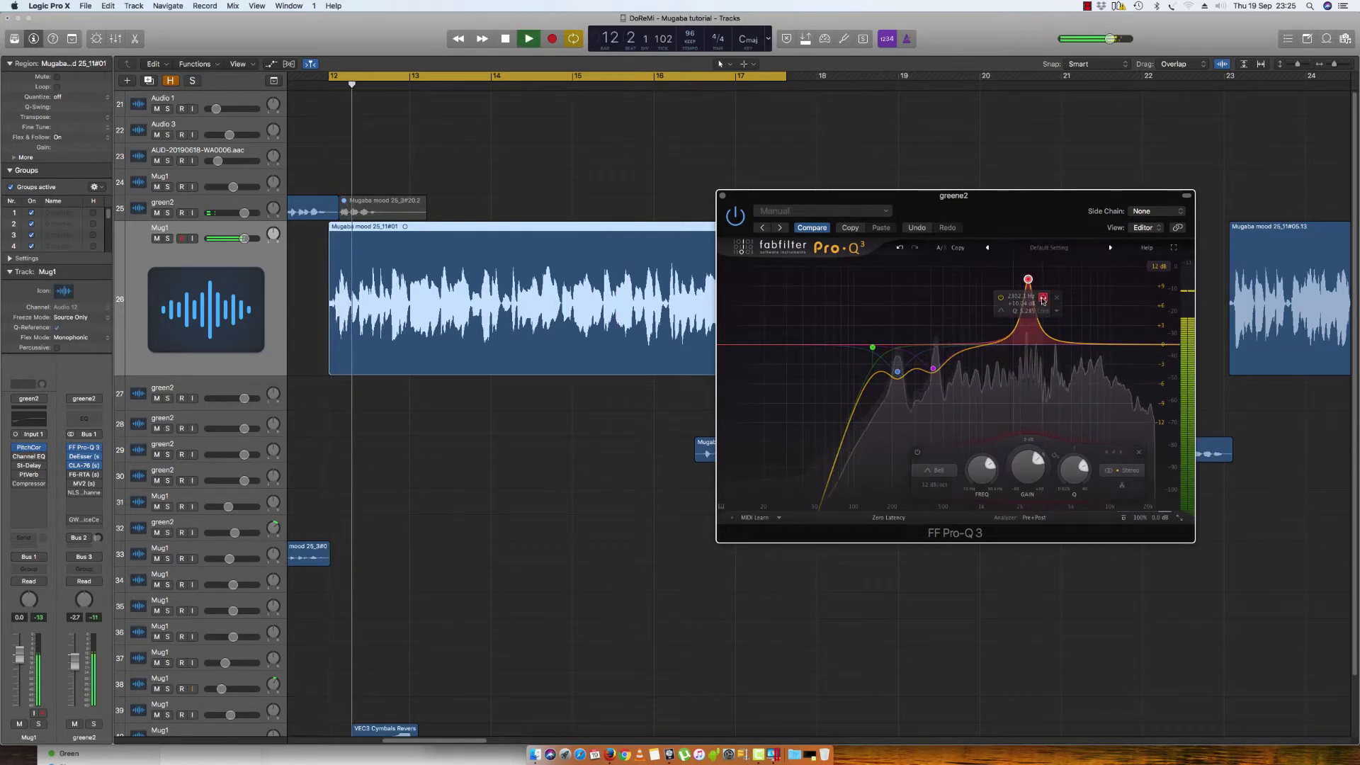
{"action": "left_click_drag", "start_coordinate": [1047, 303], "coordinate": [986, 310]}
{"action": "key", "text": "space"}
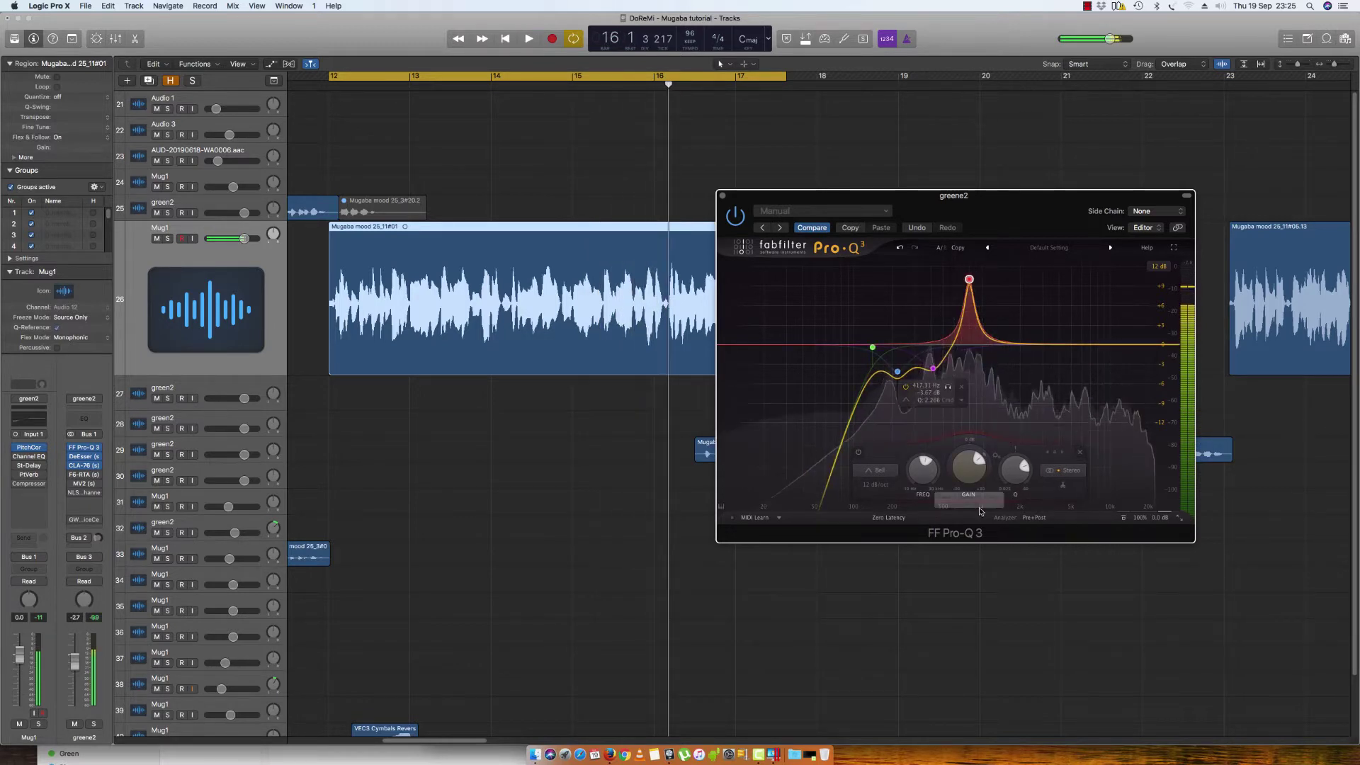
Turn the new band into a narrower cut of about -3.5 dB and play the full mix to hear it.
{"action": "left_click_drag", "start_coordinate": [967, 456], "coordinate": [965, 465]}
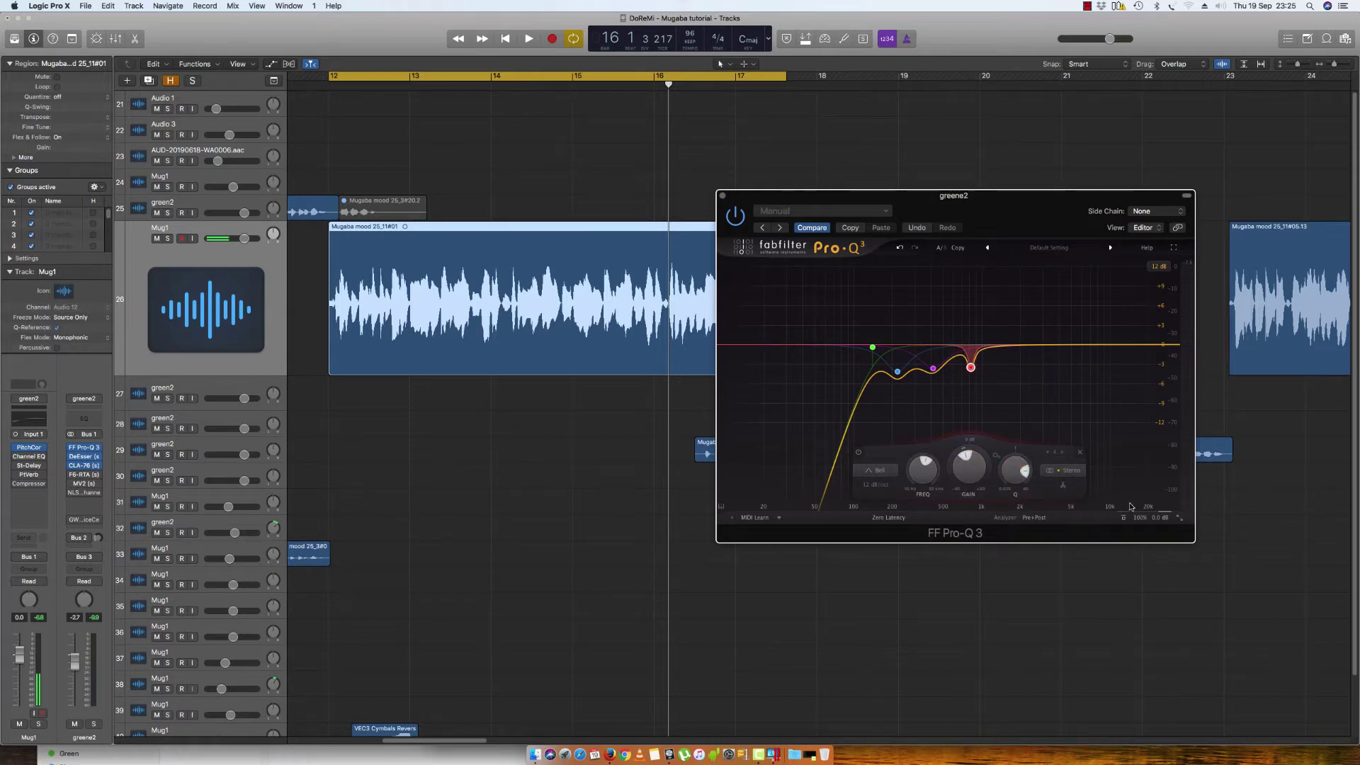
{"action": "key", "text": "space"}
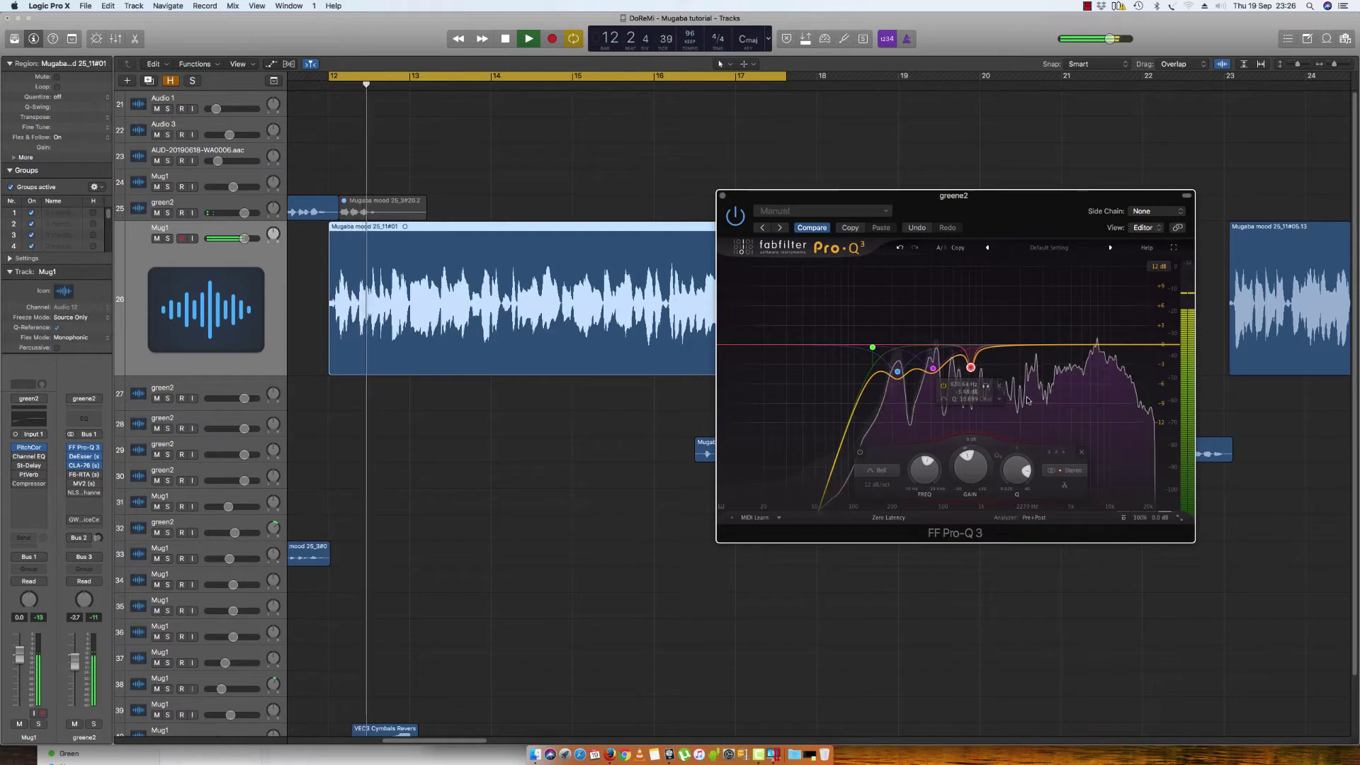
{"action": "mouse_move", "coordinate": [1028, 401]}
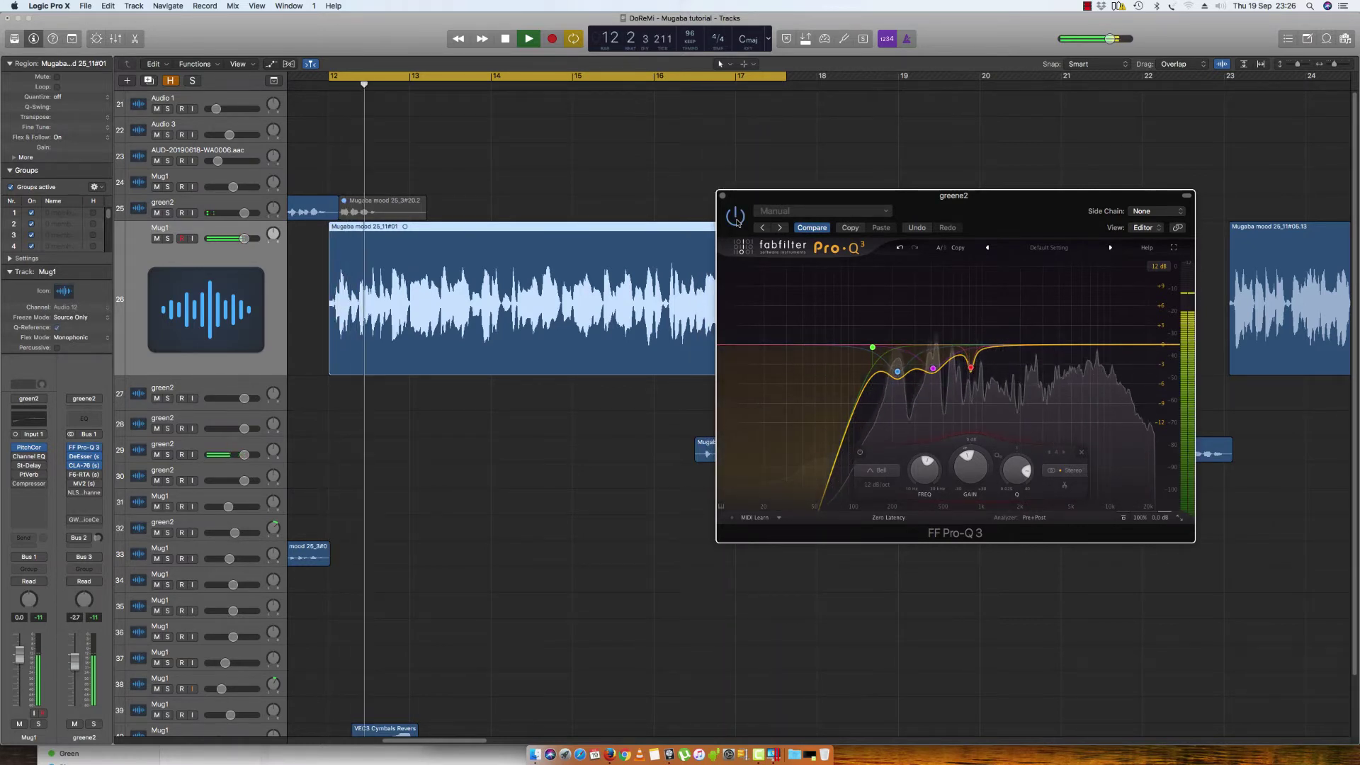
{"action": "key", "text": "space"}
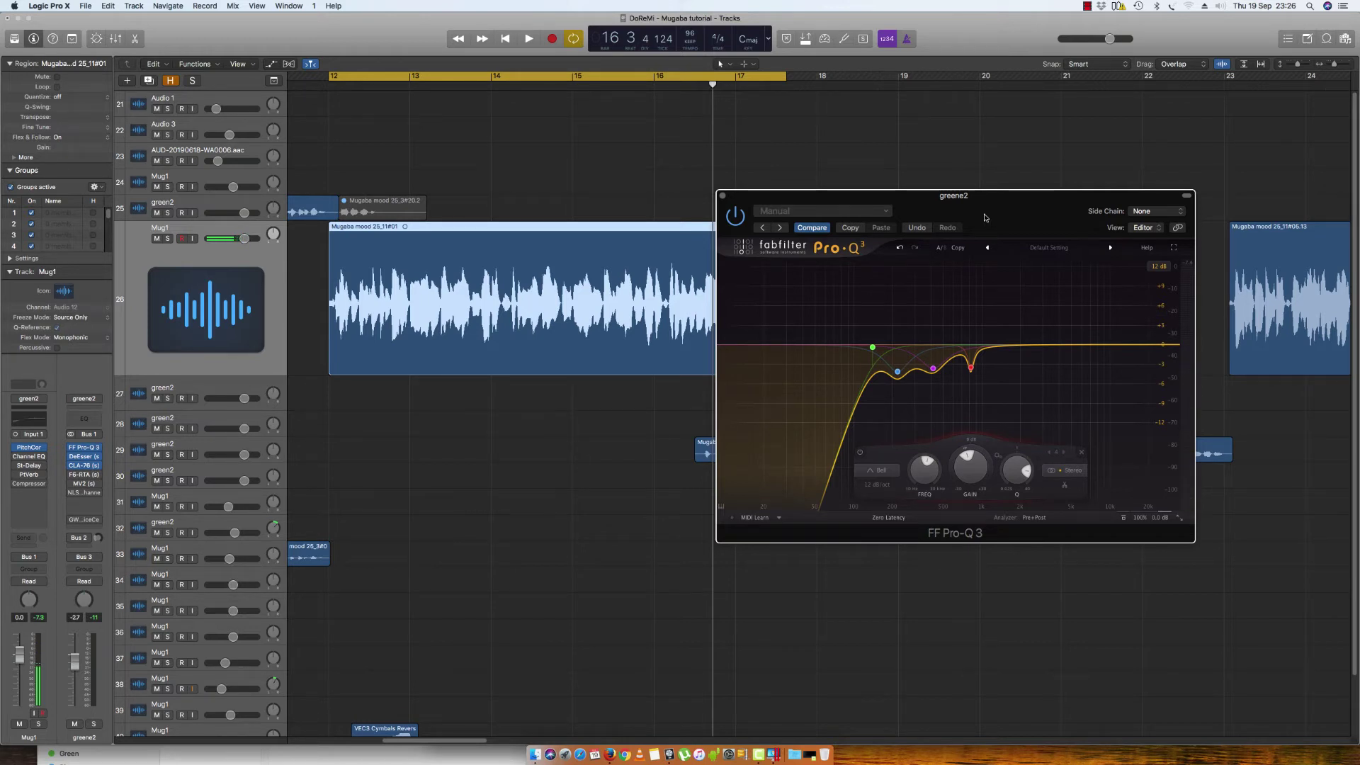
Review the settings of the two lower bell cuts and move the equalizer window toward the middle of the arrangement.
{"action": "left_click", "coordinate": [933, 368]}
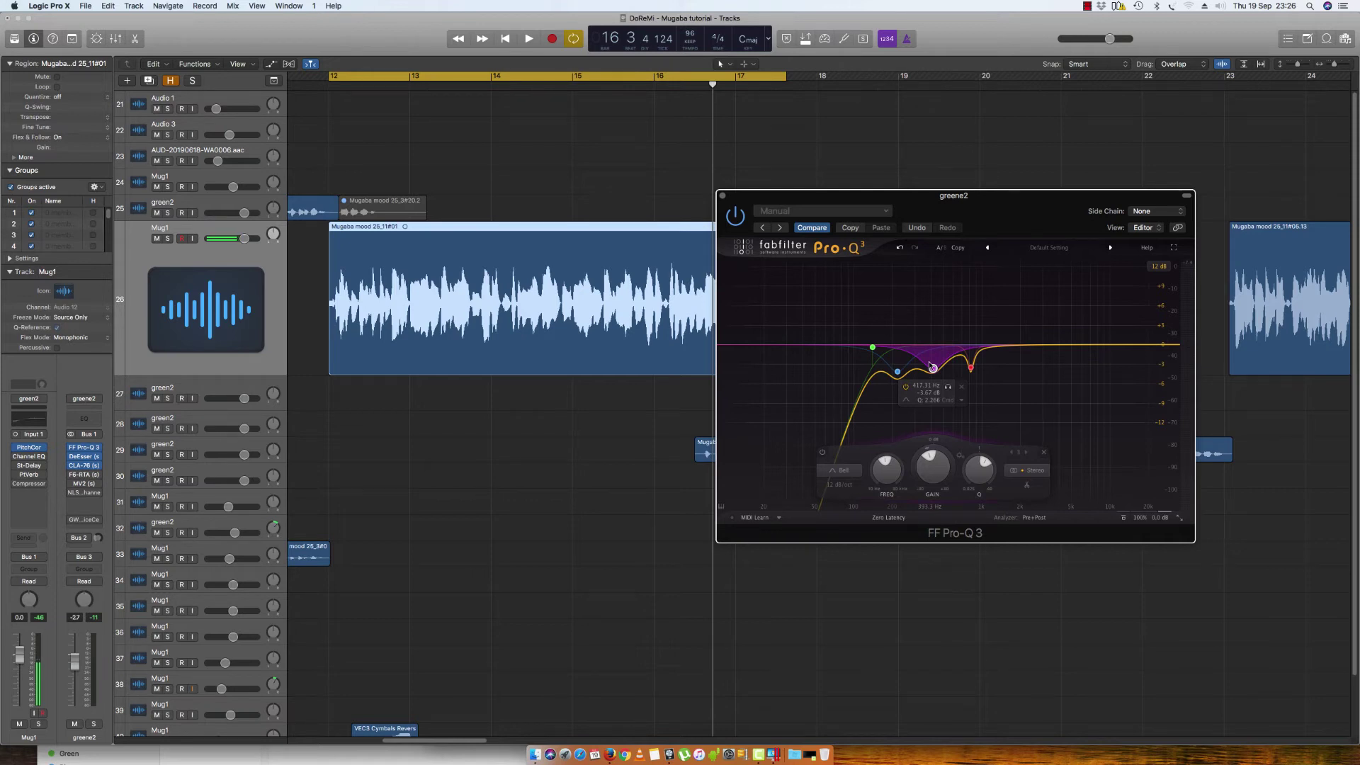
{"action": "left_click", "coordinate": [897, 371]}
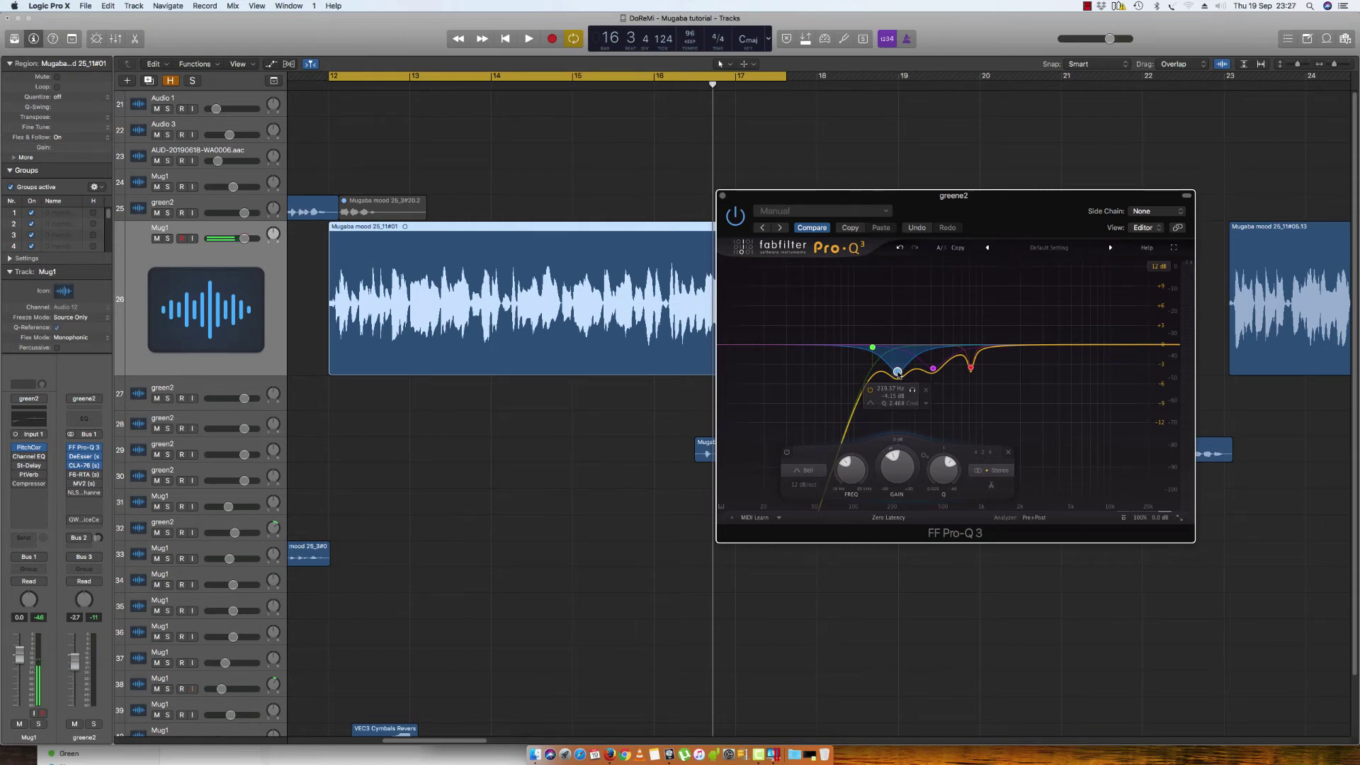
{"action": "left_click_drag", "start_coordinate": [1005, 212], "coordinate": [770, 186]}
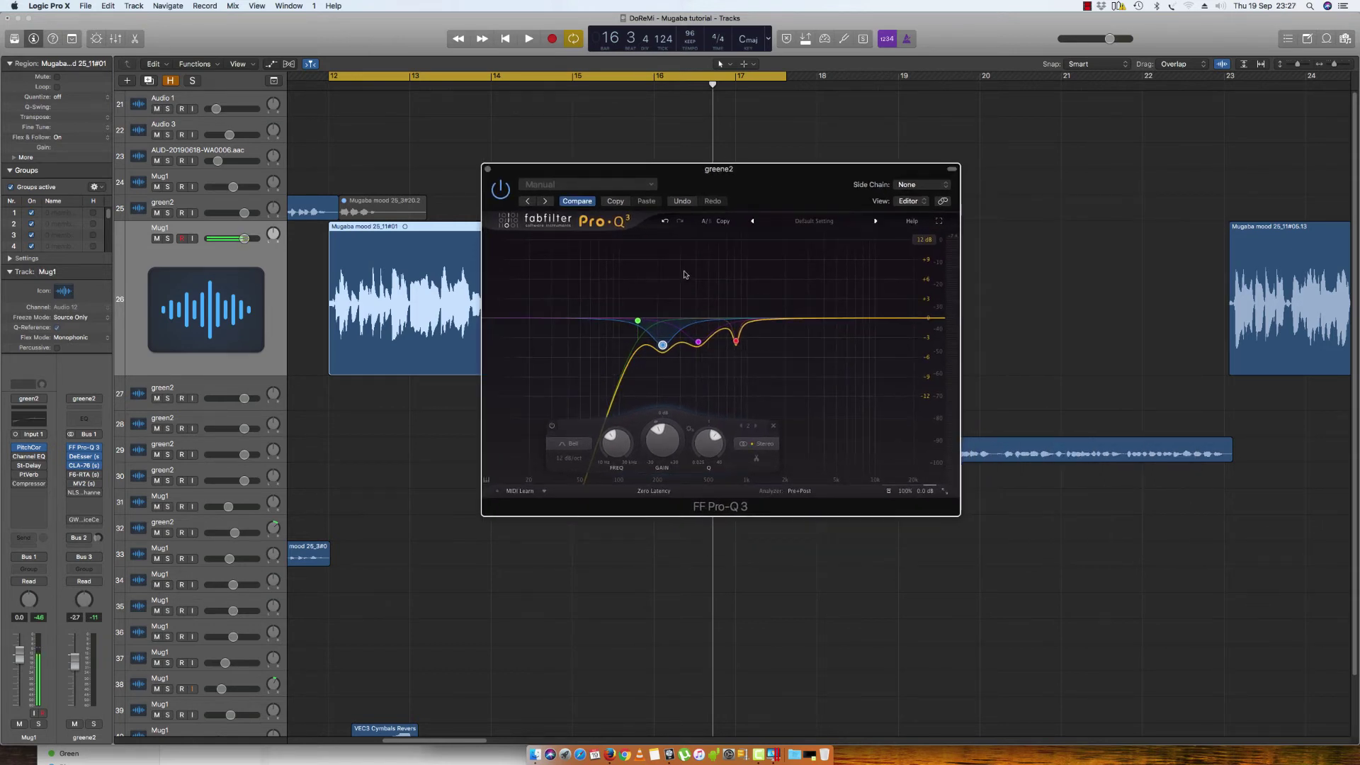
{"action": "mouse_move", "coordinate": [663, 345]}
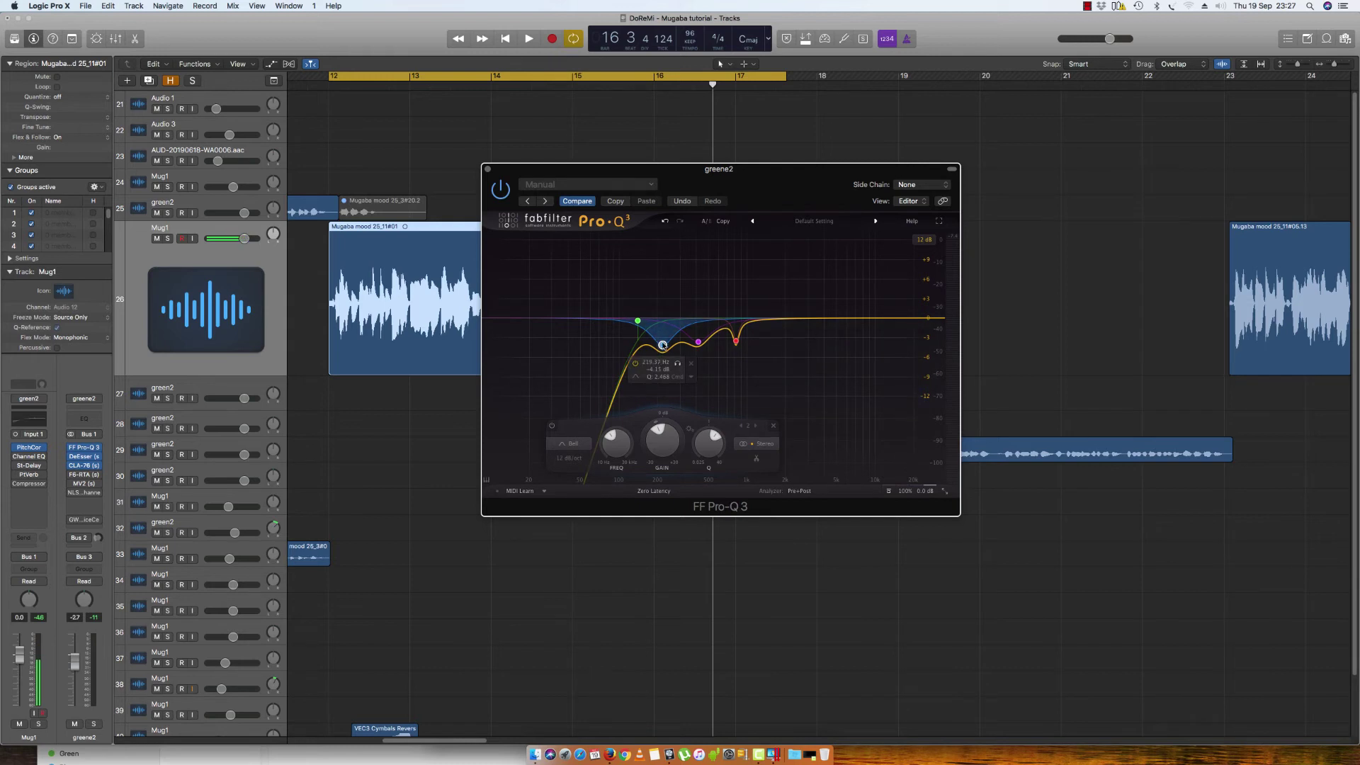
{"action": "left_click_drag", "start_coordinate": [843, 318], "coordinate": [803, 278]}
{"action": "scroll", "coordinate": [846, 303], "scroll_direction": "up", "scroll_amount": 5}
{"action": "left_click", "coordinate": [816, 271]}
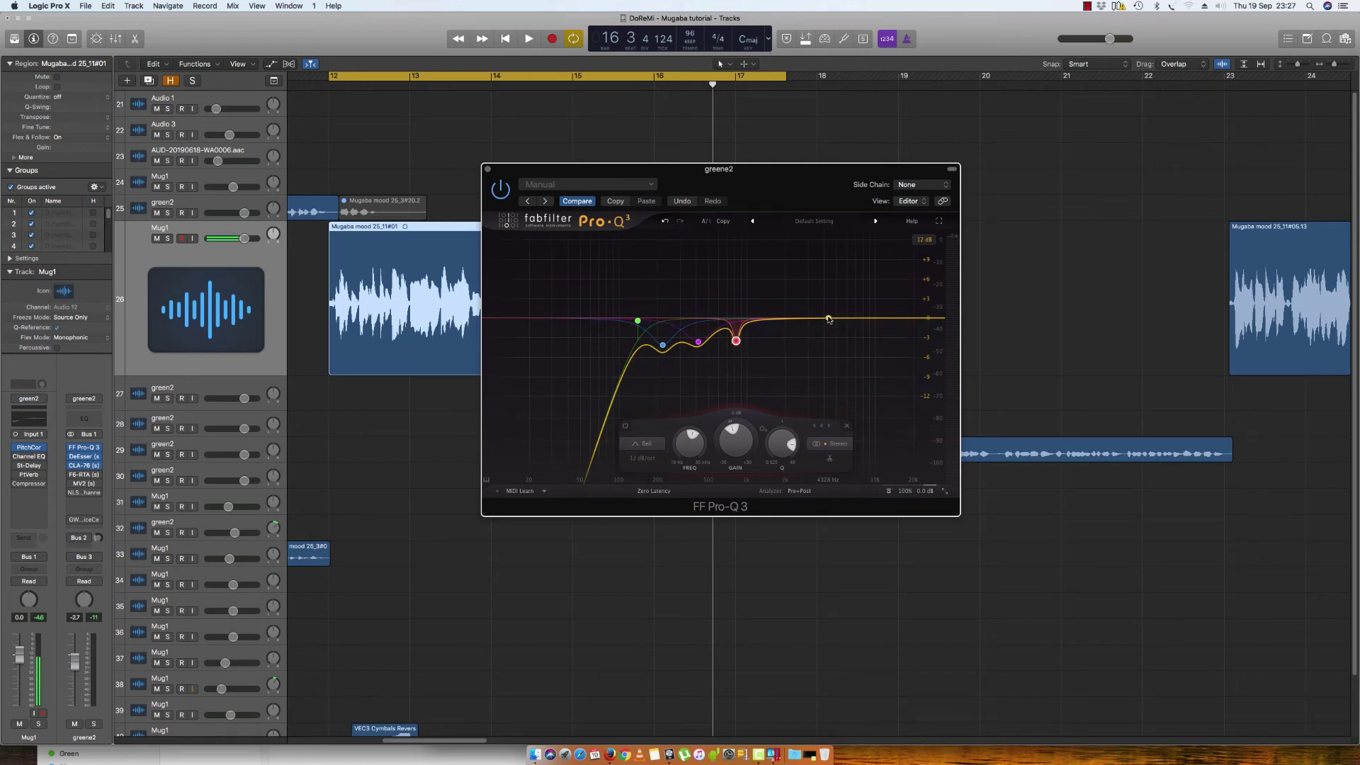
{"action": "left_click_drag", "start_coordinate": [781, 179], "coordinate": [807, 204]}
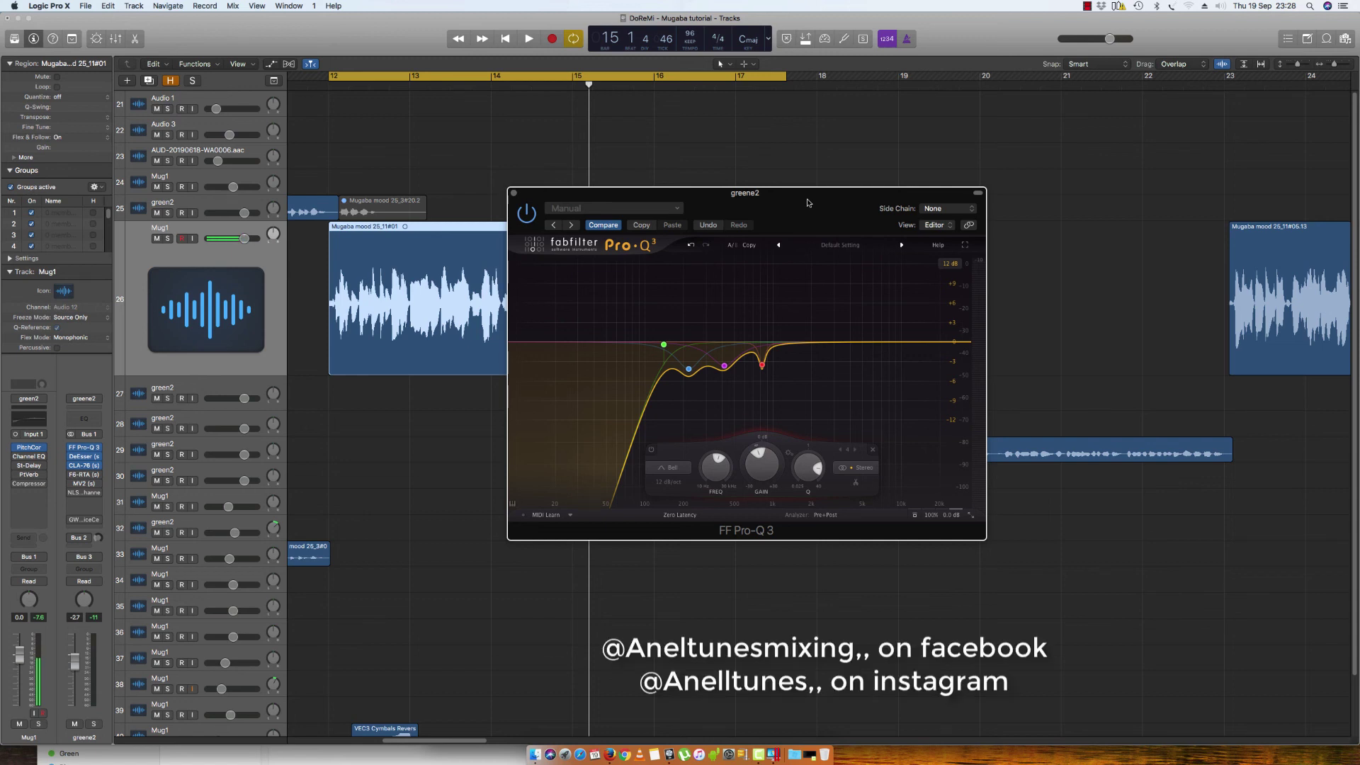
{"action": "left_click_drag", "start_coordinate": [807, 203], "coordinate": [777, 227]}
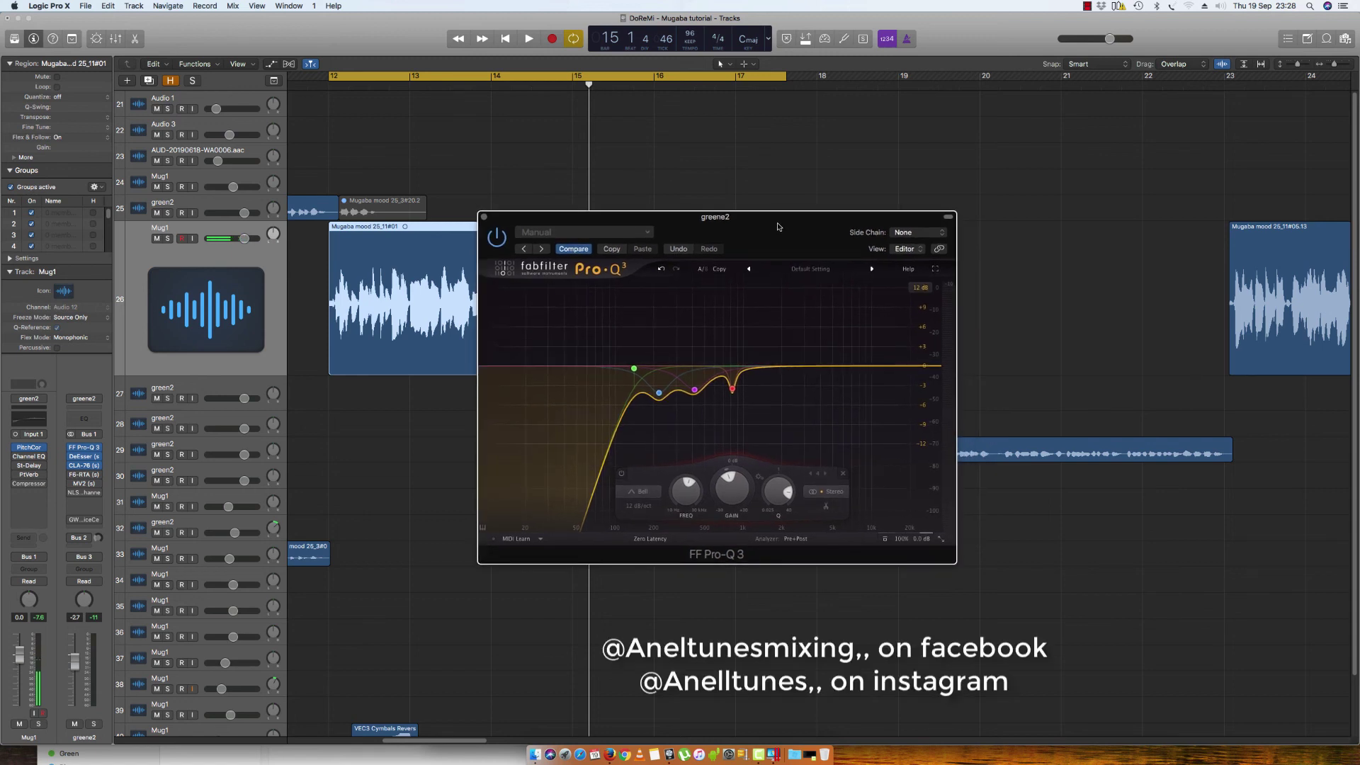